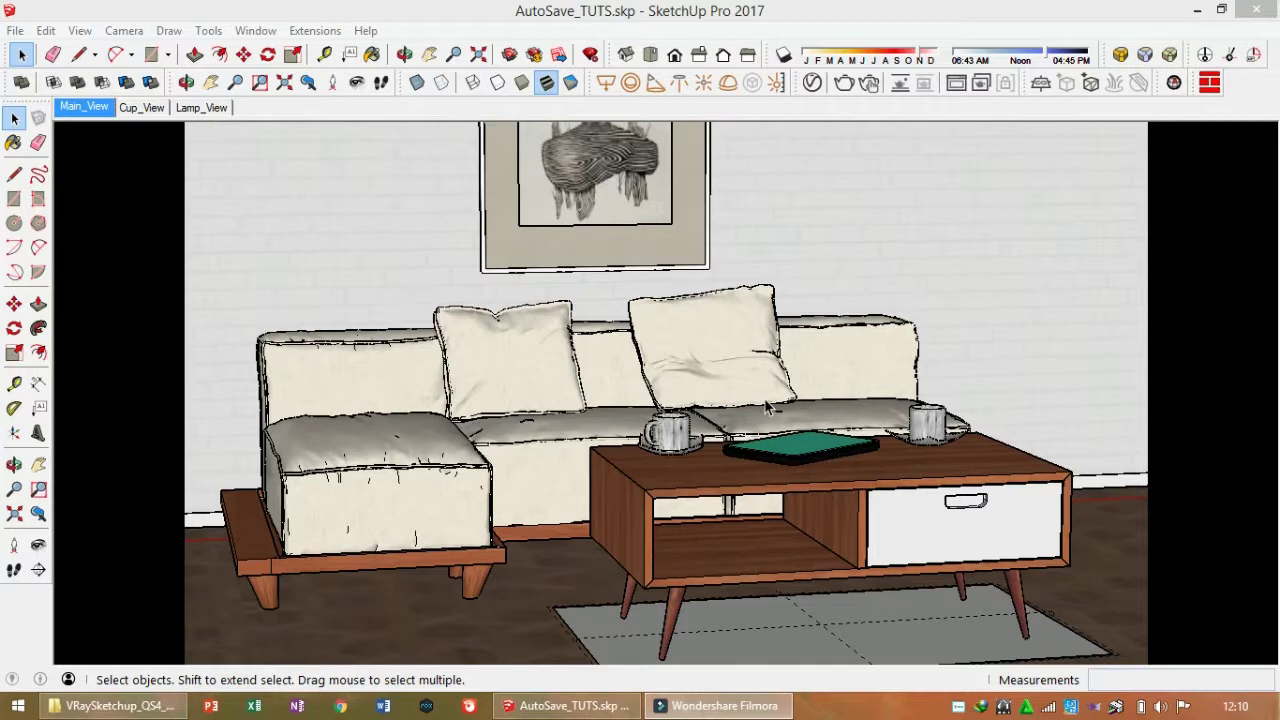
# Step: Orbit and zoom the camera to face the sofa, coffee table and picture head-on
pyautogui.moveTo(715, 330)
pyautogui.mouseDown(button='middle')
pyautogui.moveTo(700, 337)
pyautogui.moveTo(720, 325)
pyautogui.mouseUp(button='middle')
pyautogui.scroll(-3, 759, 303)
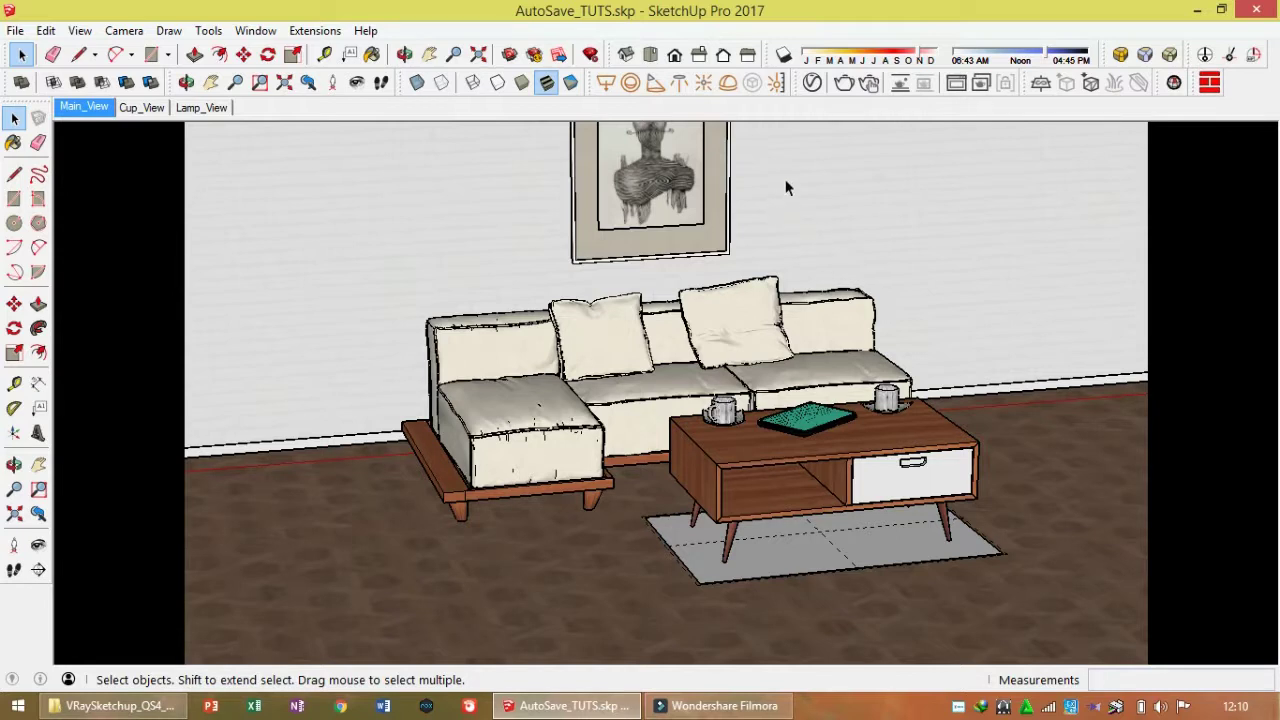
pyautogui.moveTo(765, 237); pyautogui.dragTo(842, 88, button='middle')
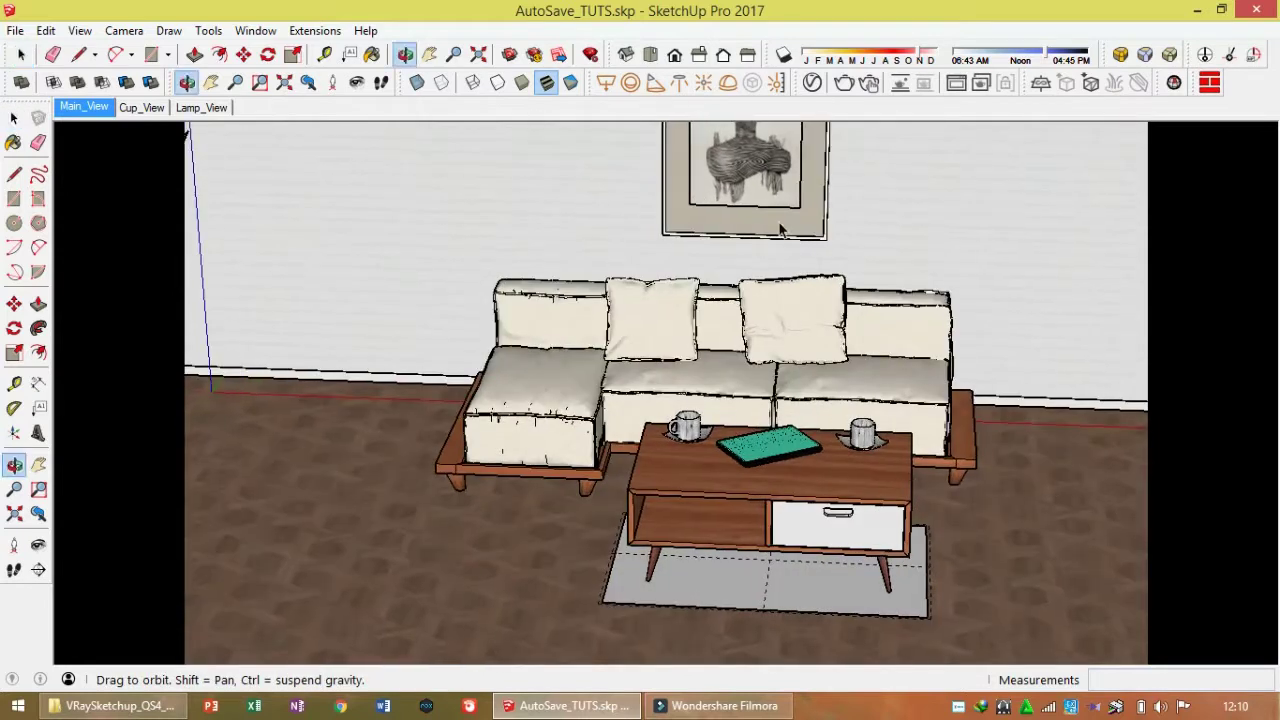
# Step: Open the V-Ray Asset Editor on the lights list showing the 00_Reflect_Dome LightDome settings
pyautogui.click(816, 86)
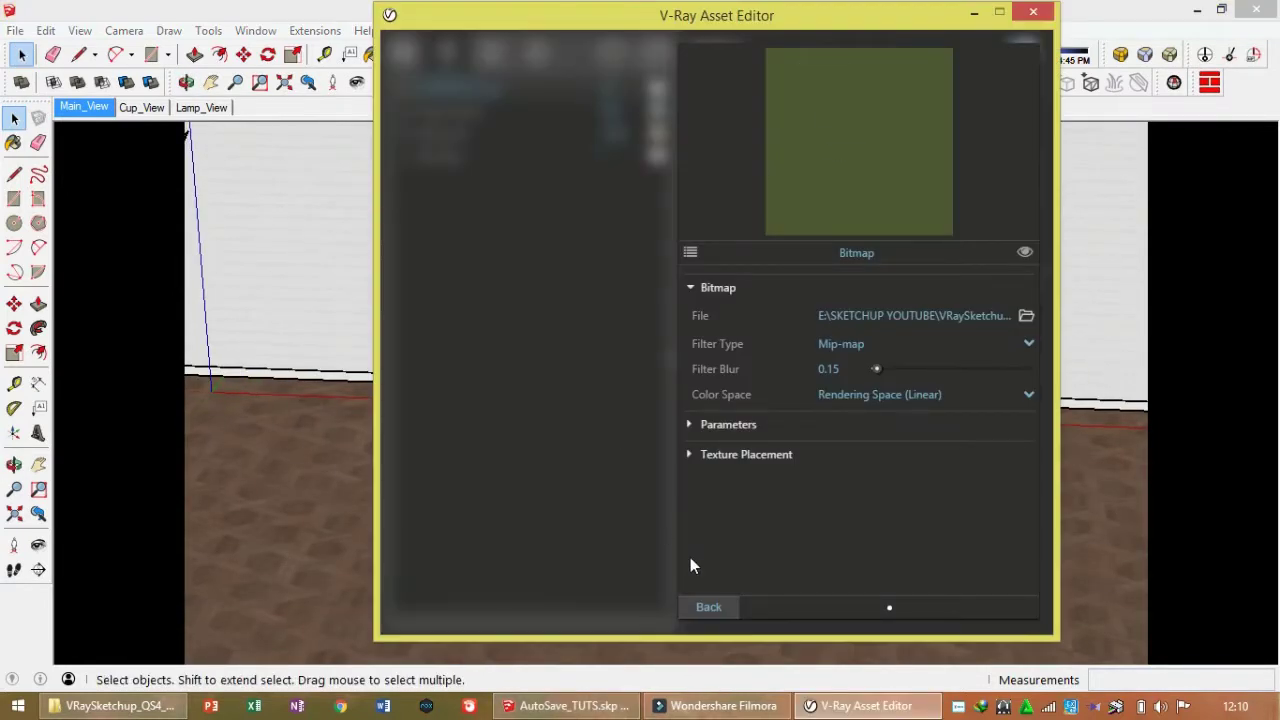
pyautogui.click(708, 603)
pyautogui.moveTo(773, 20); pyautogui.dragTo(785, 34)
pyautogui.click(720, 620)
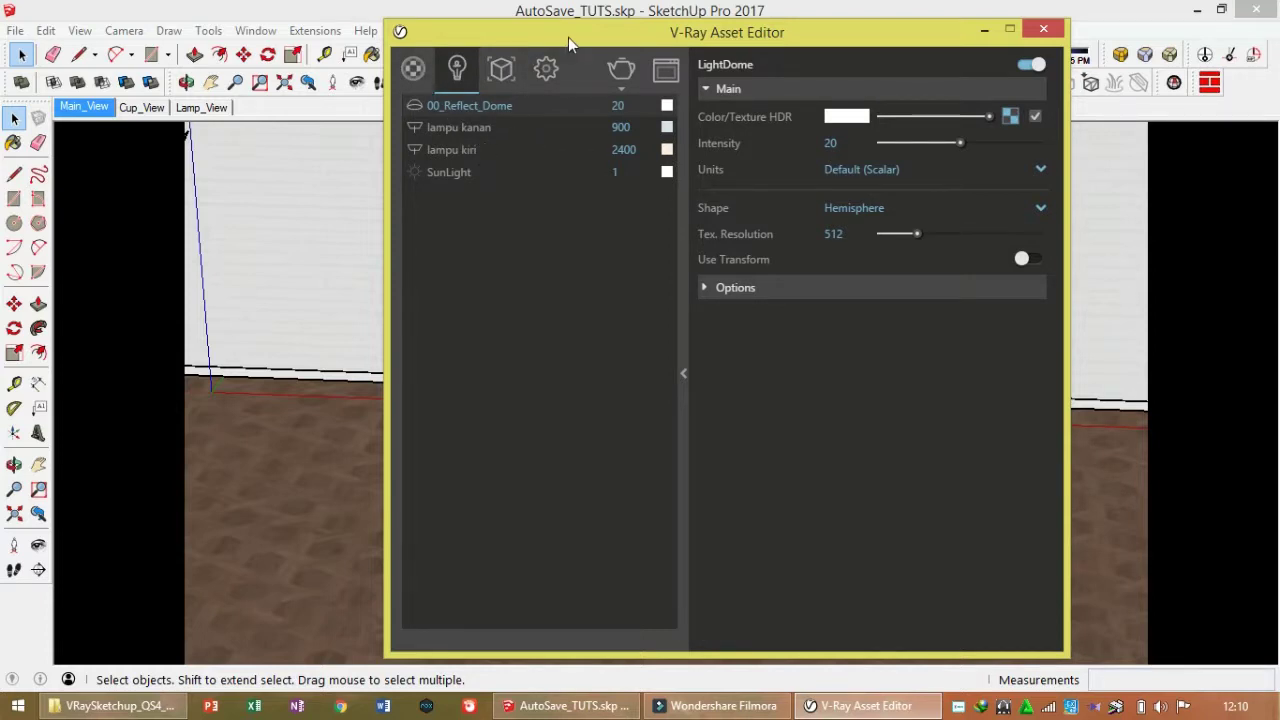
pyautogui.moveTo(568, 37); pyautogui.dragTo(379, 330)
# Step: Reposition the Asset Editor window so the scene stays visible and bring up the render settings
pyautogui.scroll(-2, 955, 263)
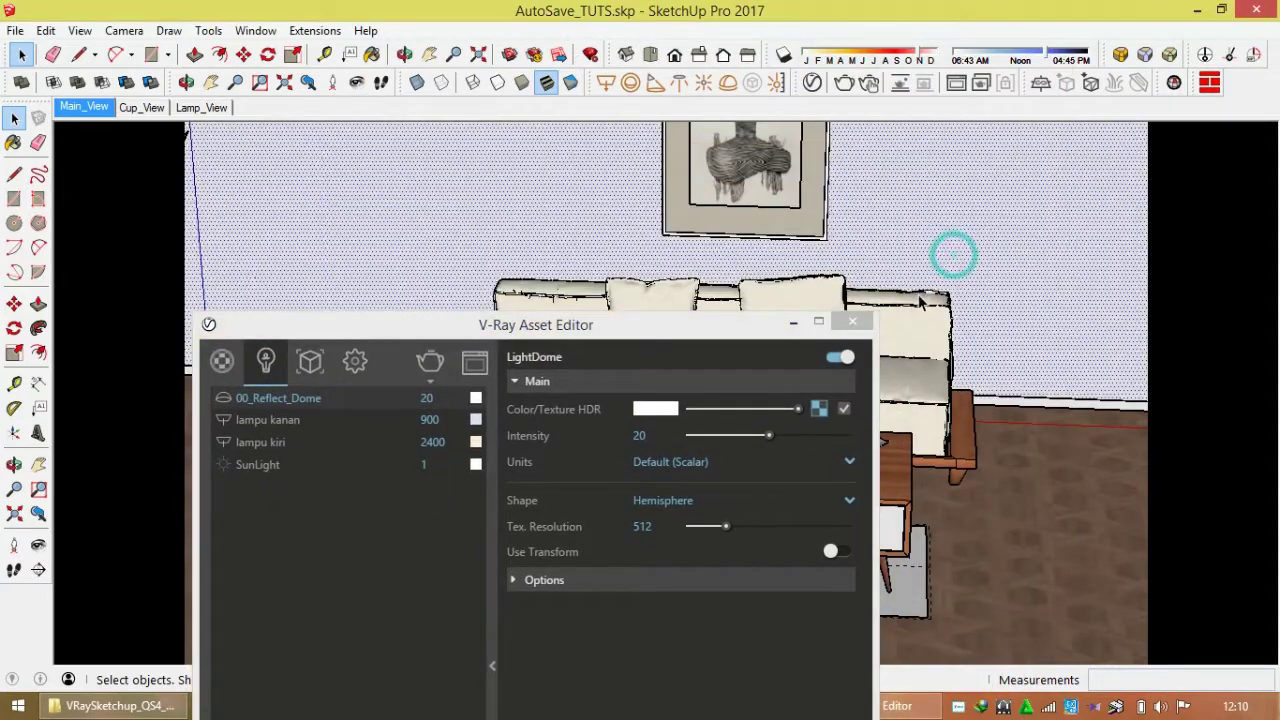
pyautogui.scroll(-2, 955, 260)
pyautogui.scroll(-2, 965, 330)
pyautogui.scroll(-2, 978, 404)
pyautogui.scroll(-2, 978, 404)
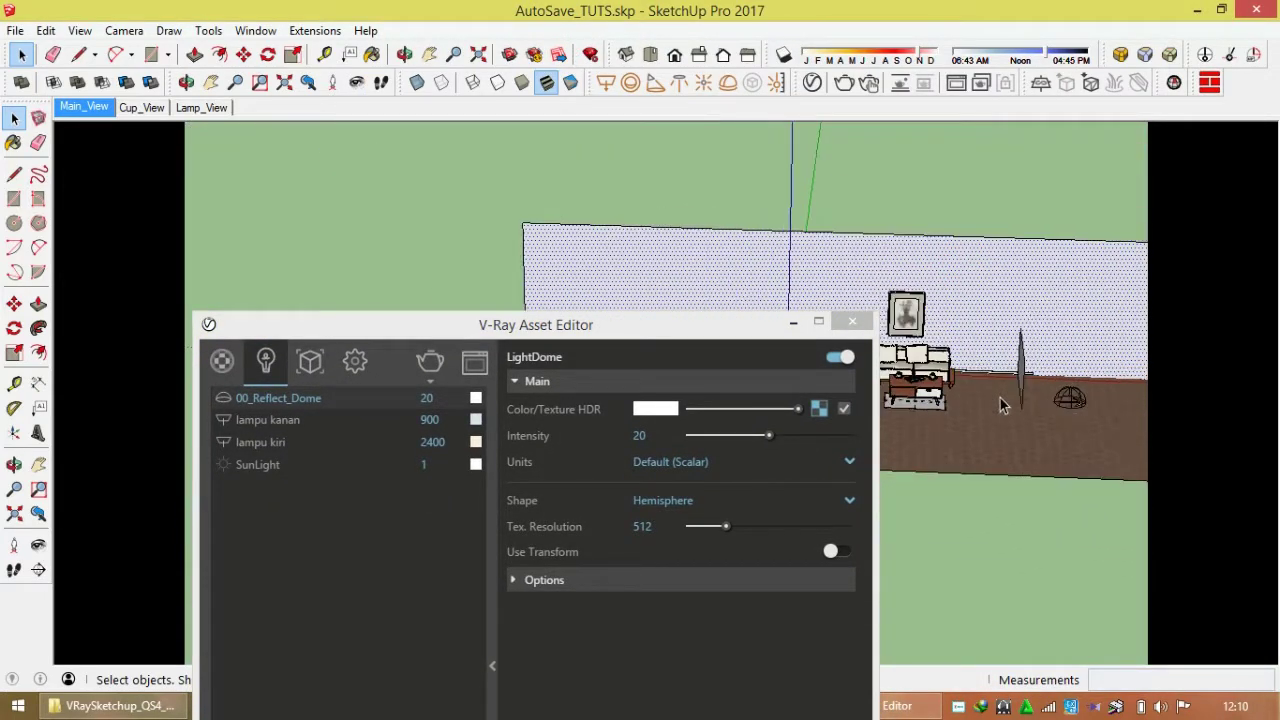
pyautogui.scroll(-1, 1003, 400)
pyautogui.moveTo(735, 327)
pyautogui.mouseDown()
pyautogui.moveTo(479, 356)
pyautogui.moveTo(632, 350)
pyautogui.mouseUp()
pyautogui.click(760, 204)
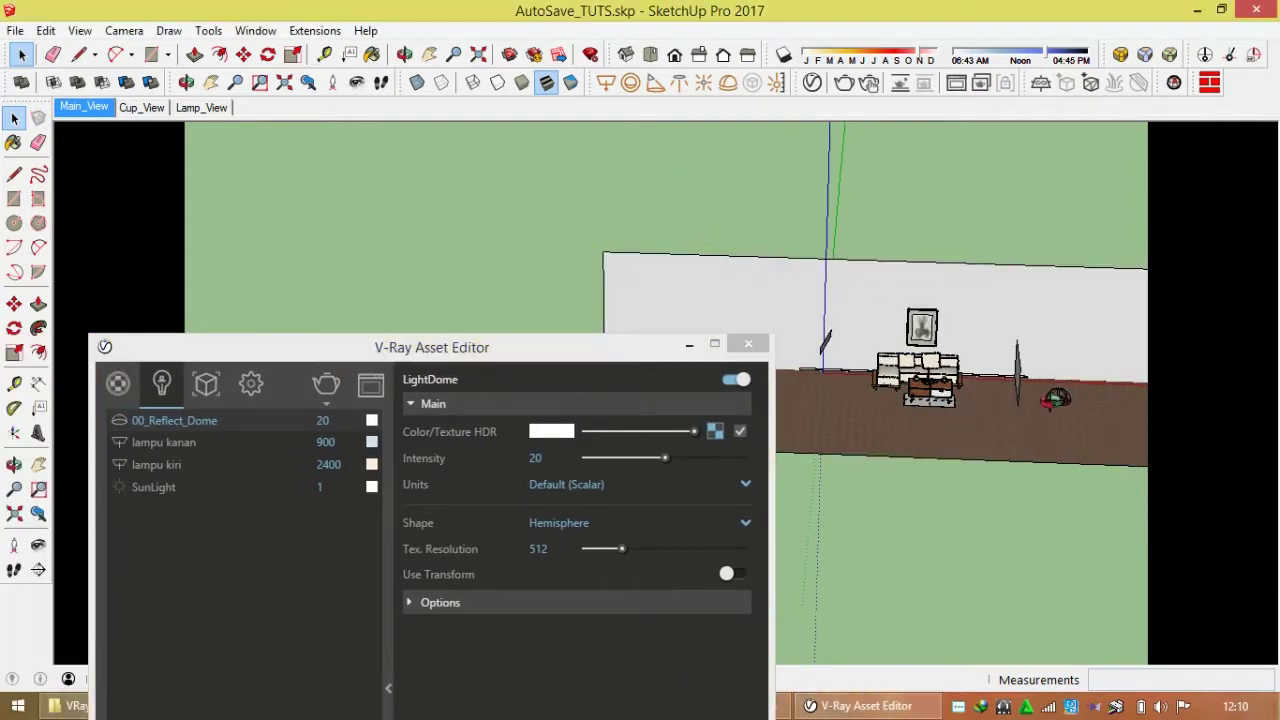
pyautogui.scroll(3, 1080, 400)
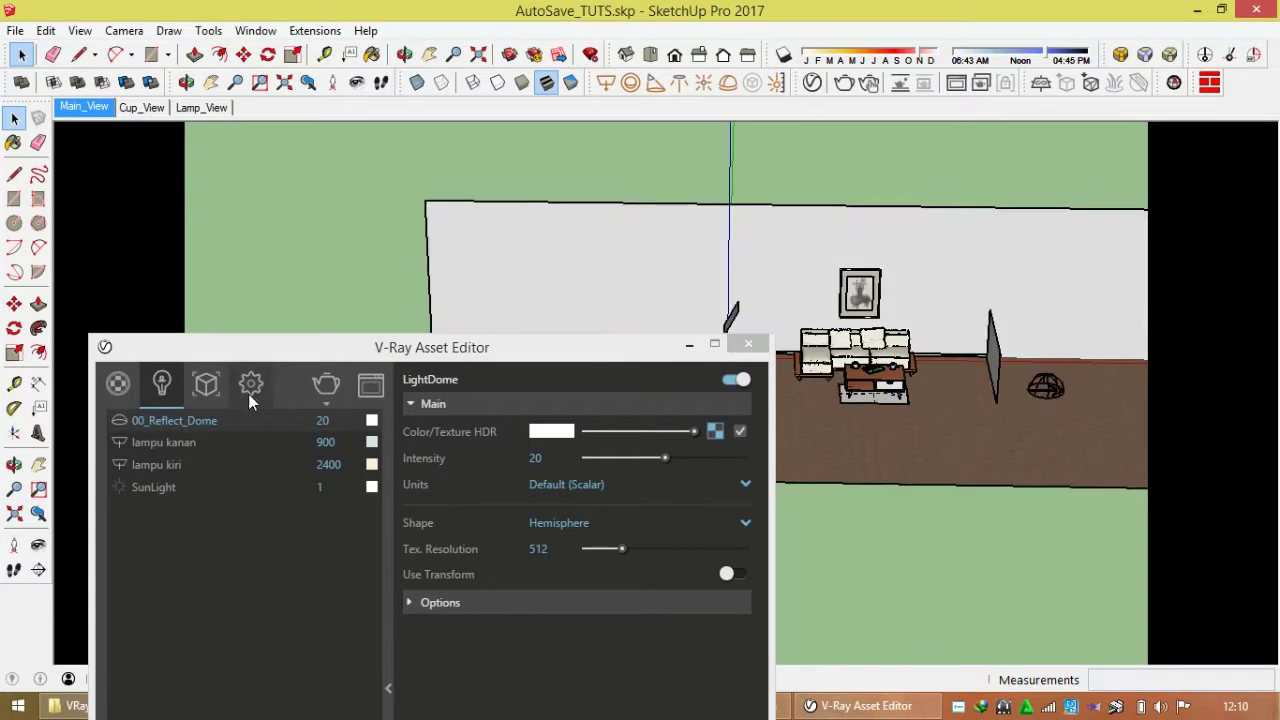
pyautogui.moveTo(290, 348); pyautogui.dragTo(571, 204)
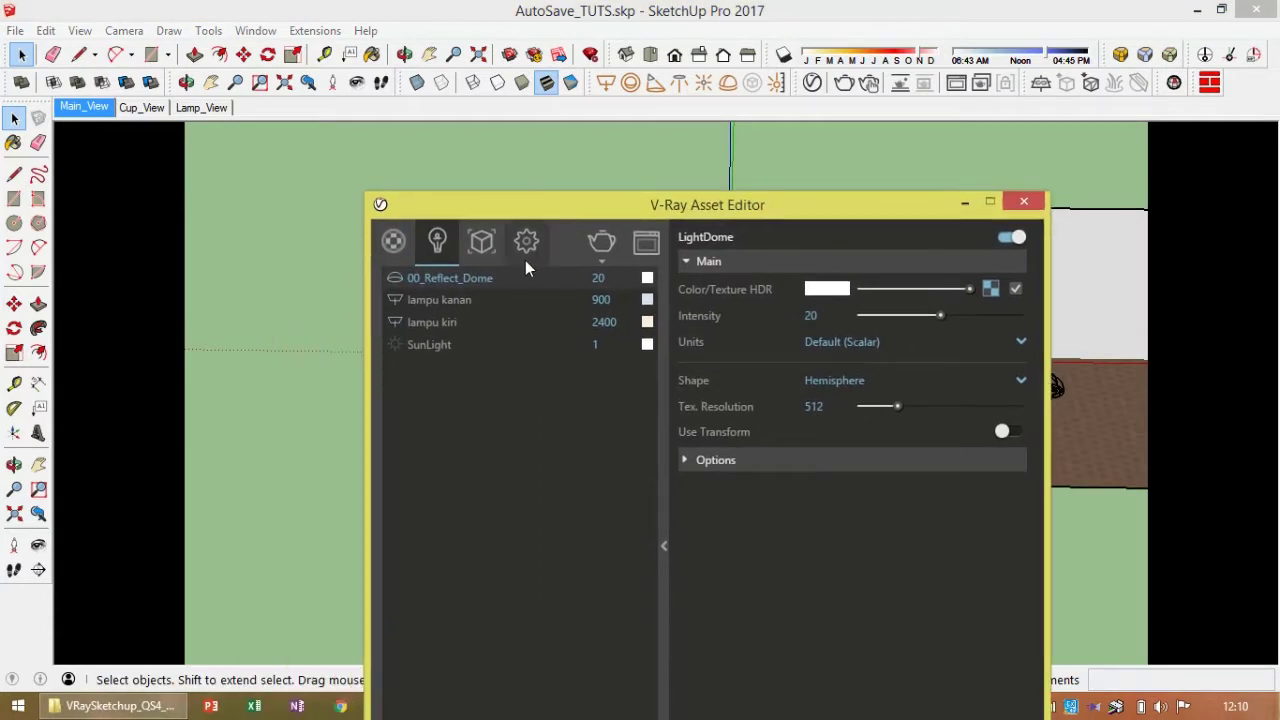
pyautogui.click(524, 243)
# Step: Return to the Main_View scene and move the Asset Editor to the top of the screen
pyautogui.click(84, 107)
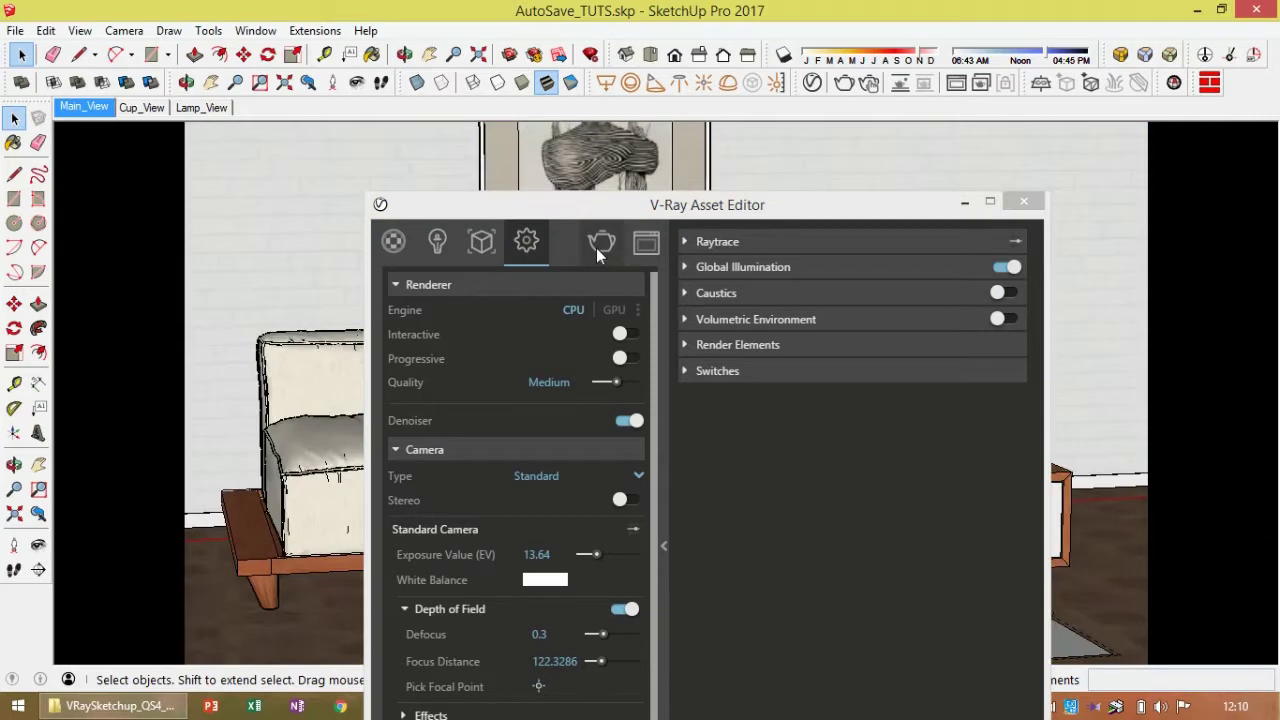
pyautogui.moveTo(603, 254); pyautogui.dragTo(610, 192)
pyautogui.moveTo(634, 118); pyautogui.dragTo(646, 11)
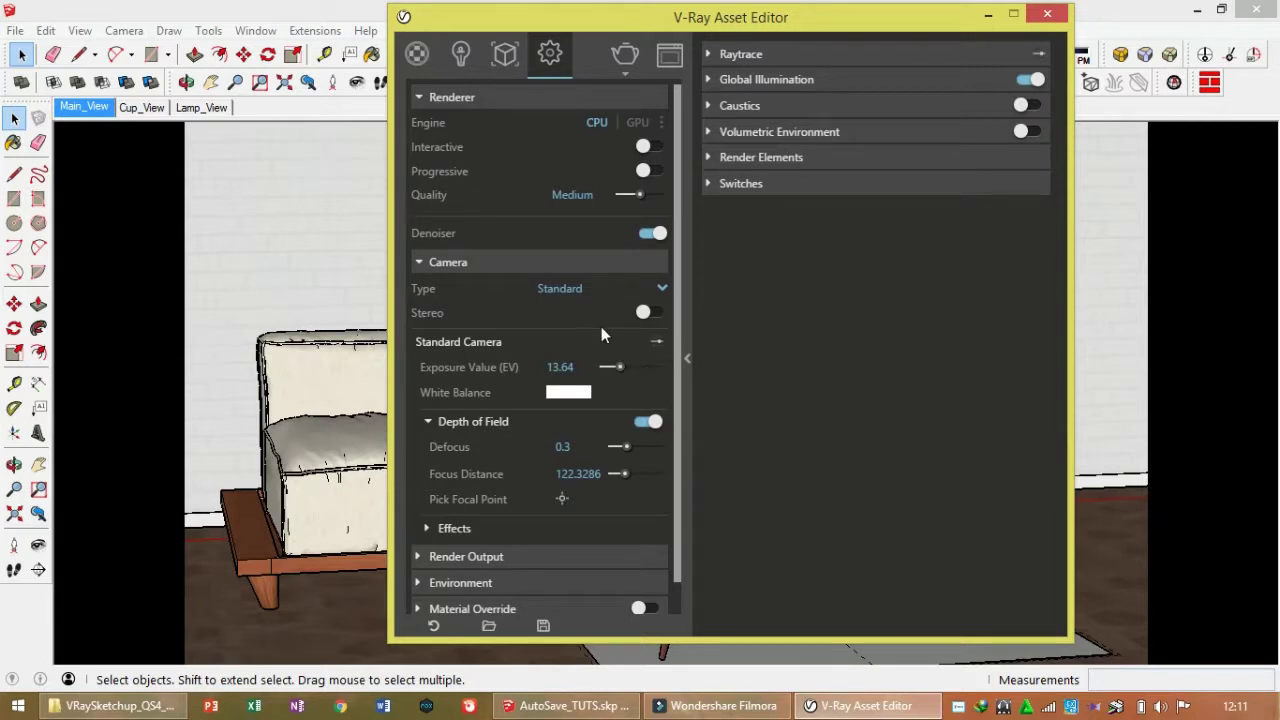
# Step: Keep Depth of Field enabled and raise Defocus from 0.3 to 0.4
pyautogui.click(646, 423)
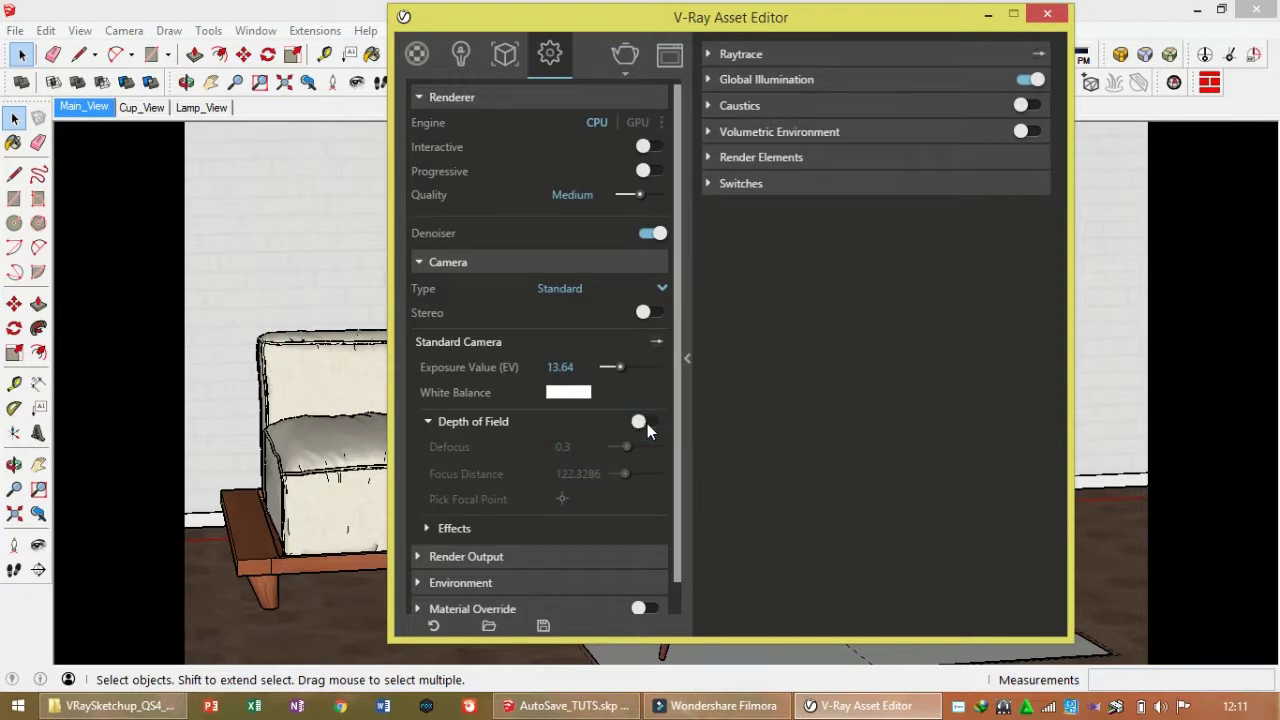
pyautogui.click(651, 423)
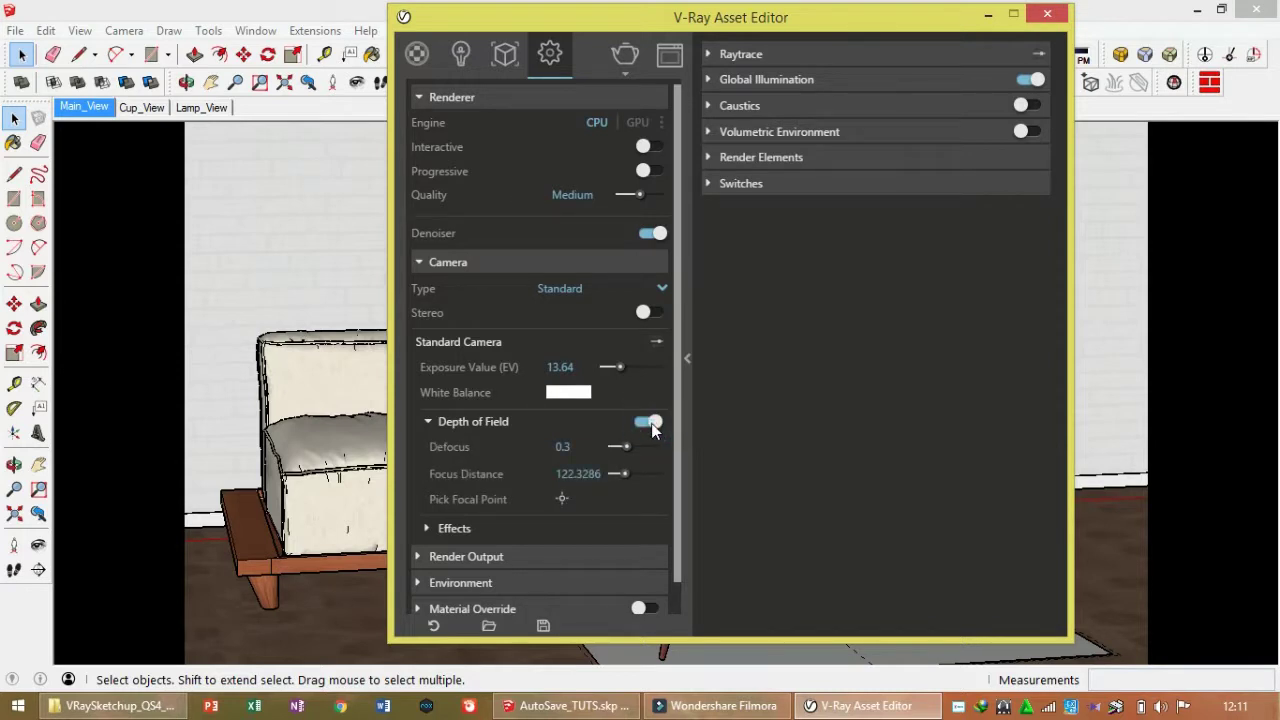
pyautogui.click(588, 447)
pyautogui.press('BackSpace')
pyautogui.write('4')
pyautogui.moveTo(655, 17); pyautogui.dragTo(882, 27)
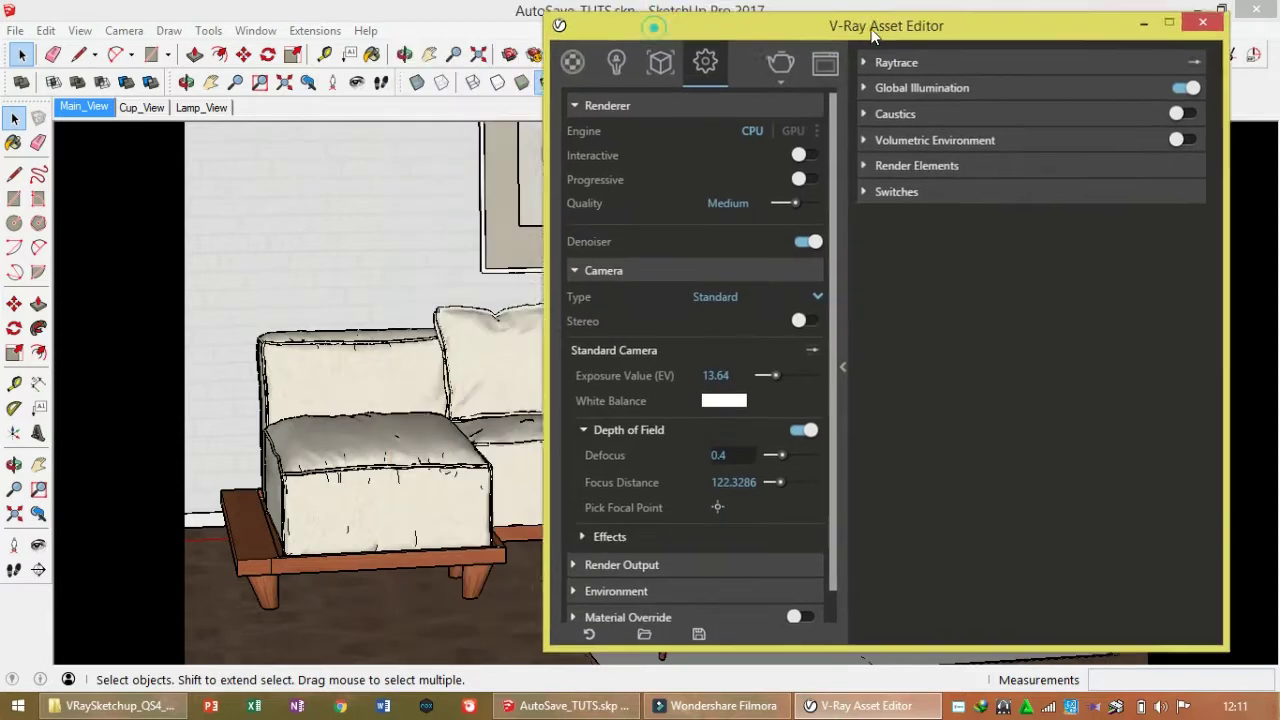
pyautogui.press('Tab')
# Step: Pick focal points on the book and wall picture, settling on the green book at 207.7055
pyautogui.click(788, 508)
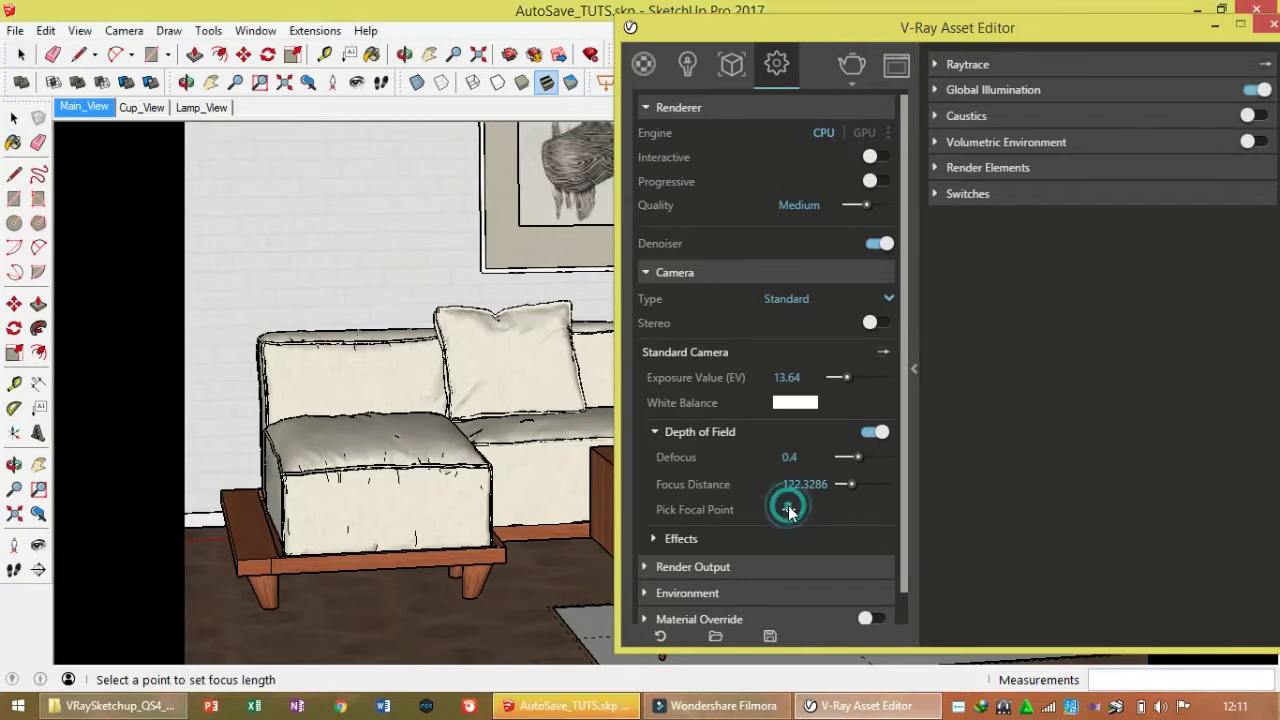
pyautogui.moveTo(882, 36); pyautogui.dragTo(226, 58)
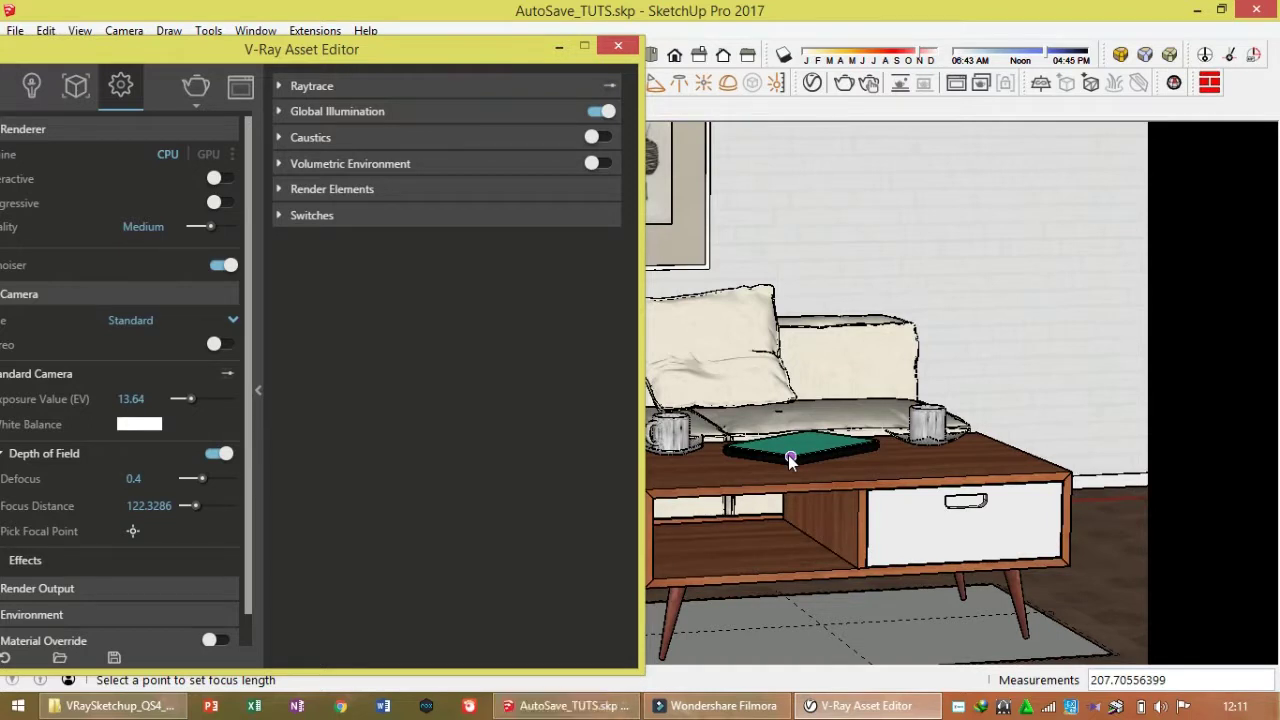
pyautogui.click(790, 459)
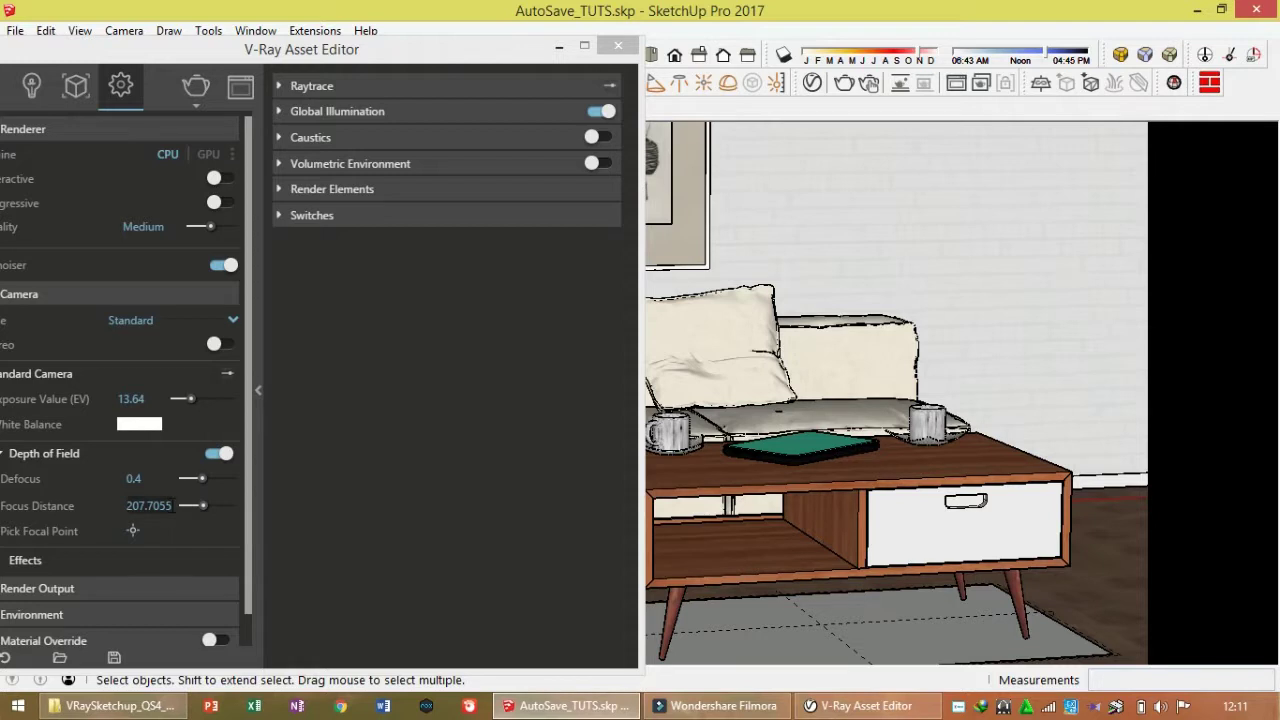
pyautogui.click(133, 530)
pyautogui.click(686, 233)
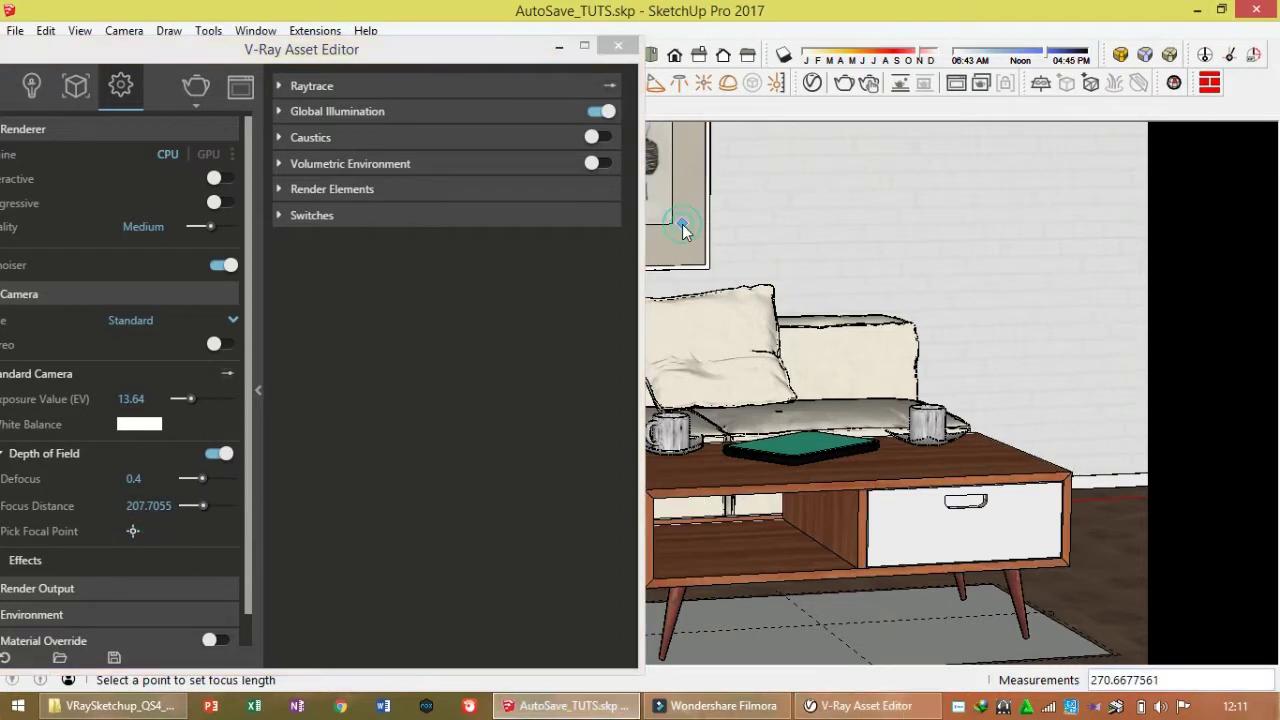
pyautogui.click(134, 532)
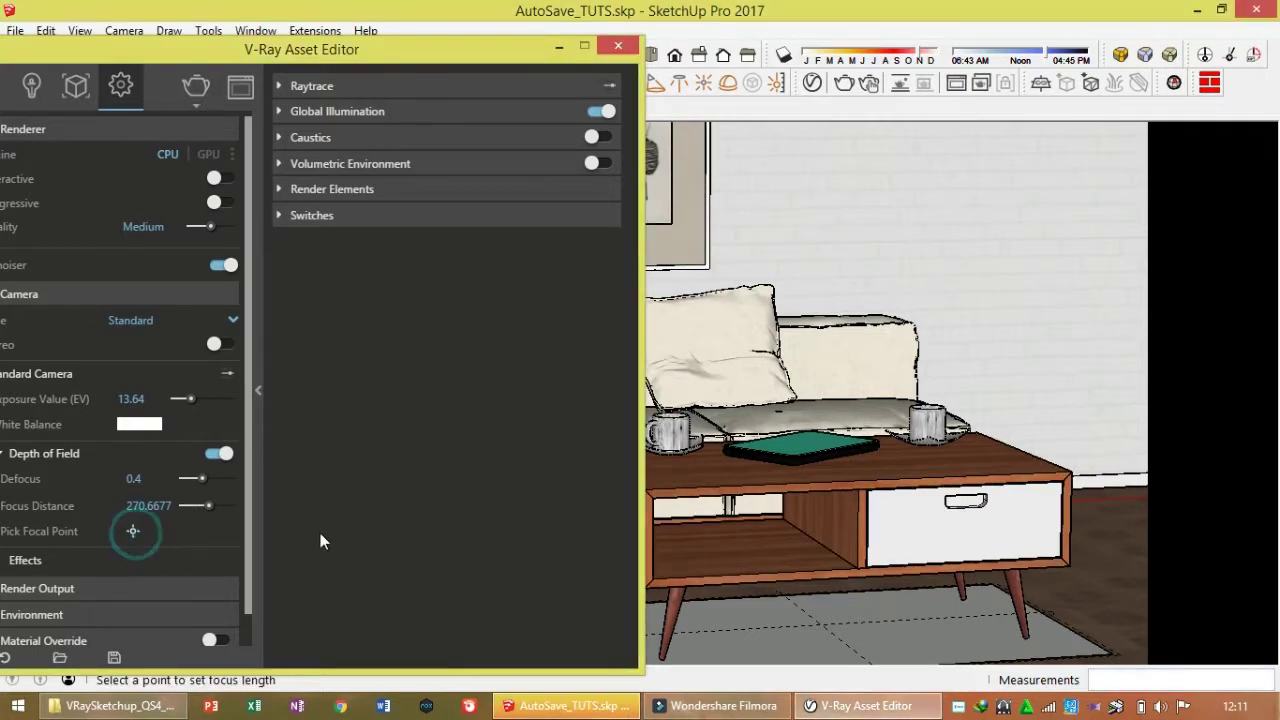
pyautogui.click(791, 459)
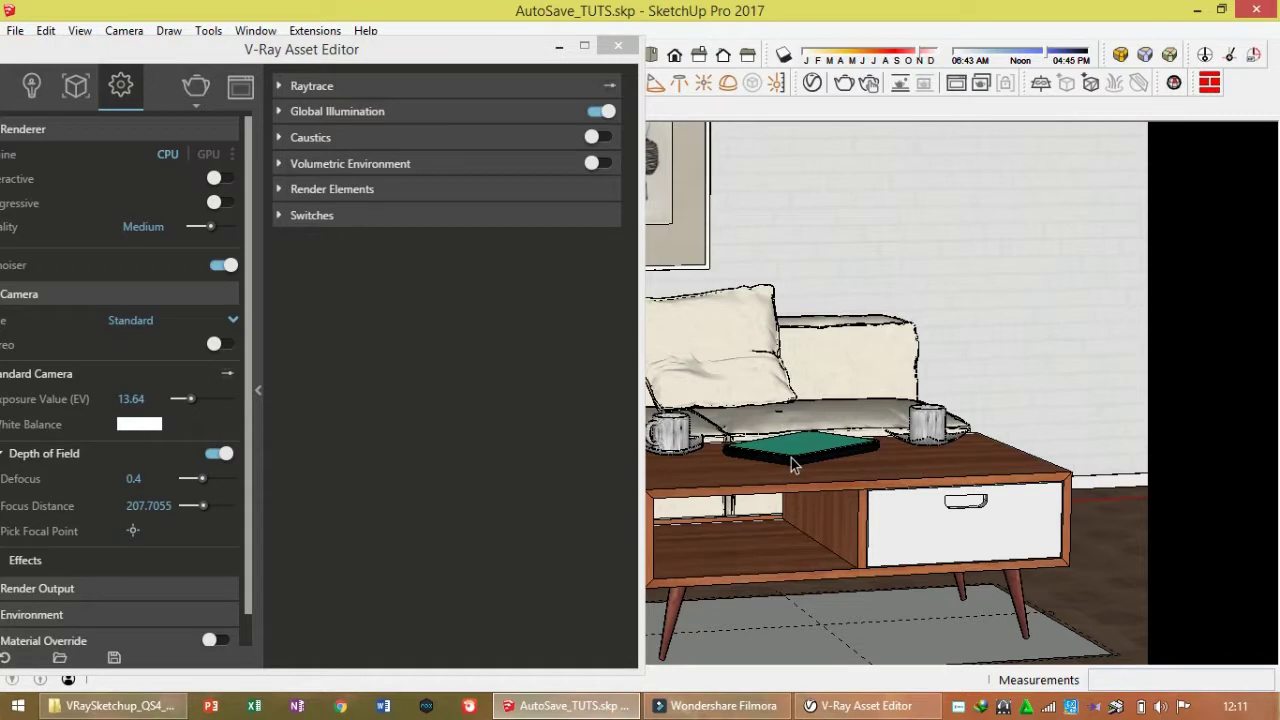
pyautogui.moveTo(374, 48)
pyautogui.mouseDown()
pyautogui.moveTo(968, 28)
pyautogui.moveTo(934, 13)
pyautogui.mouseUp()
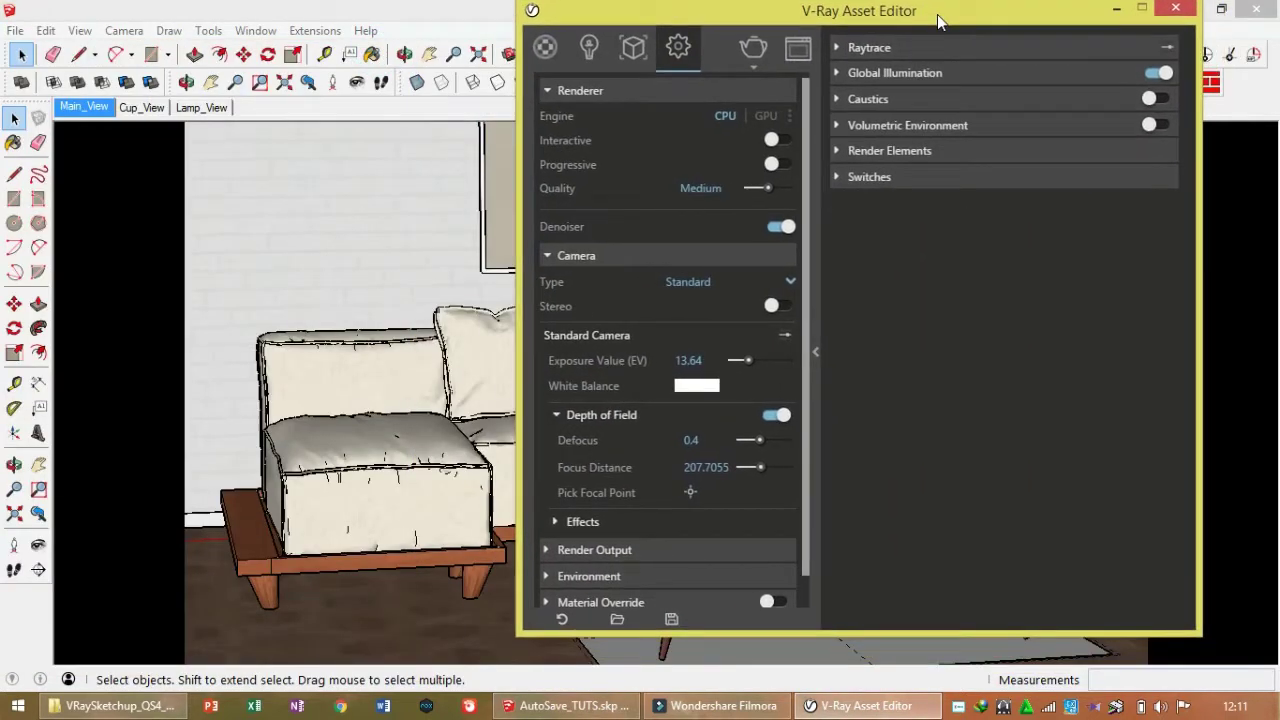
# Step: Remove the ZDepth render element and re-add it alongside Reflection and Denoiser
pyautogui.click(900, 155)
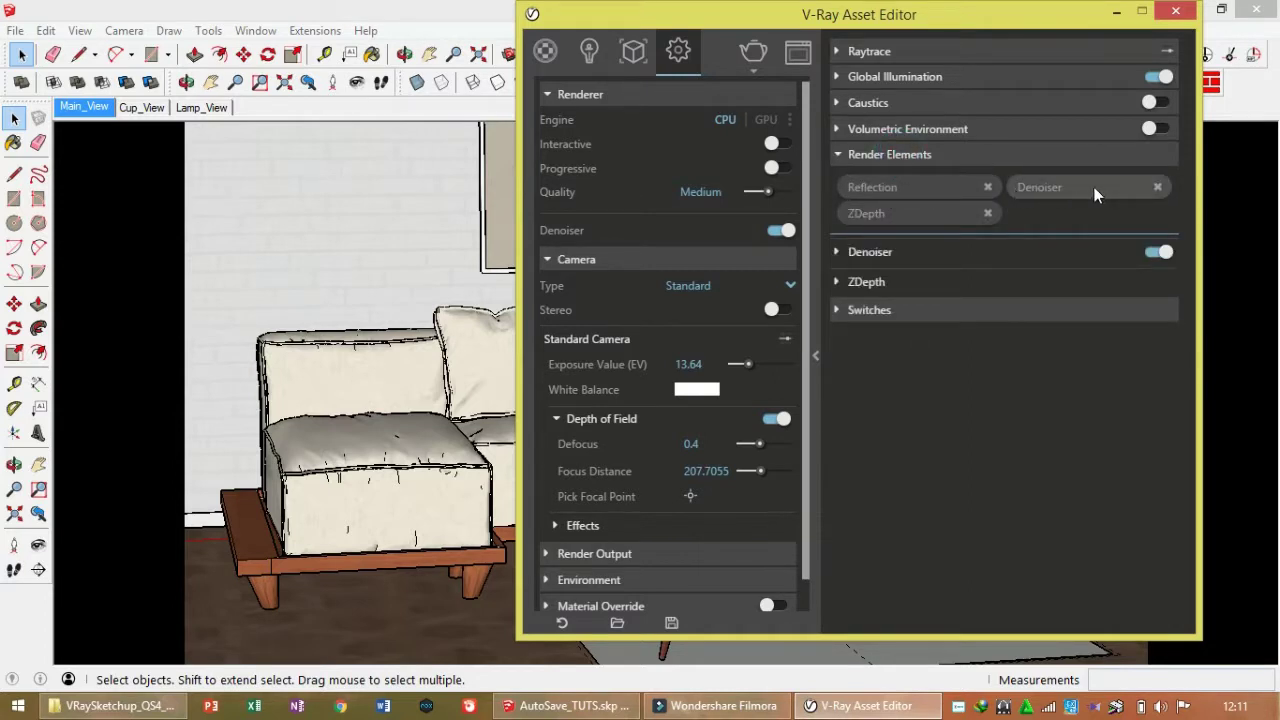
pyautogui.click(1026, 211)
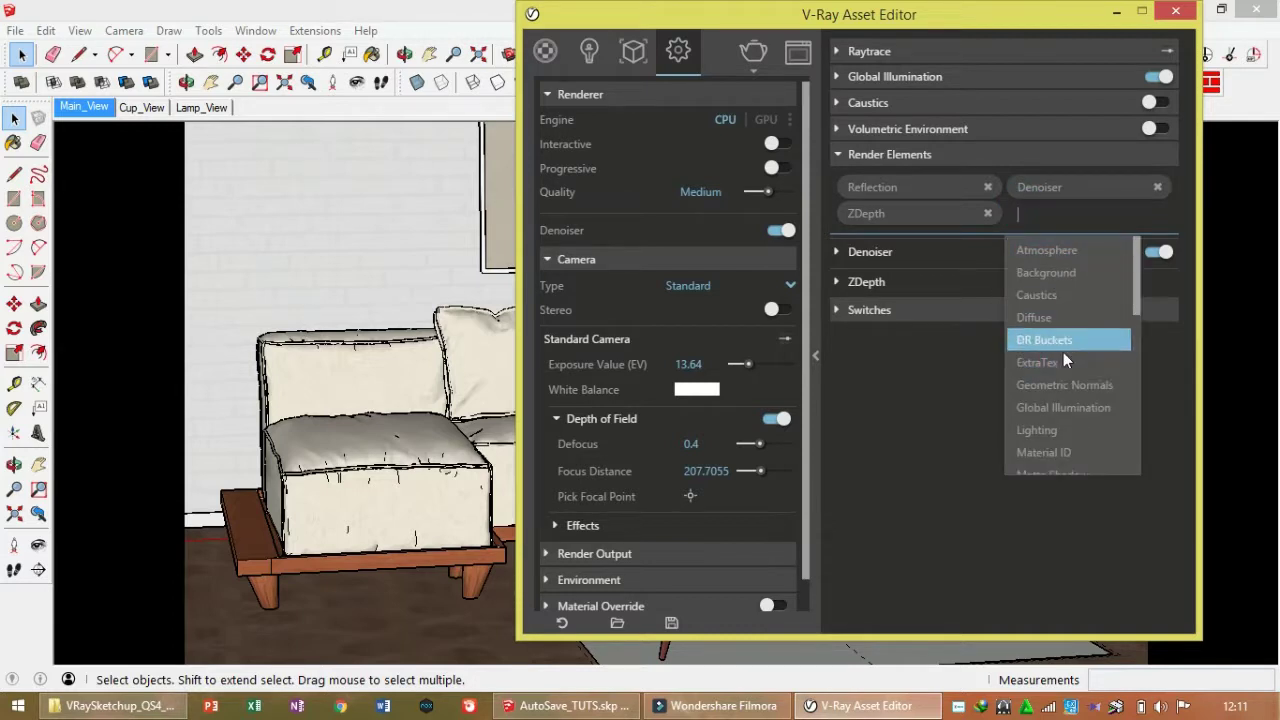
pyautogui.click(988, 213)
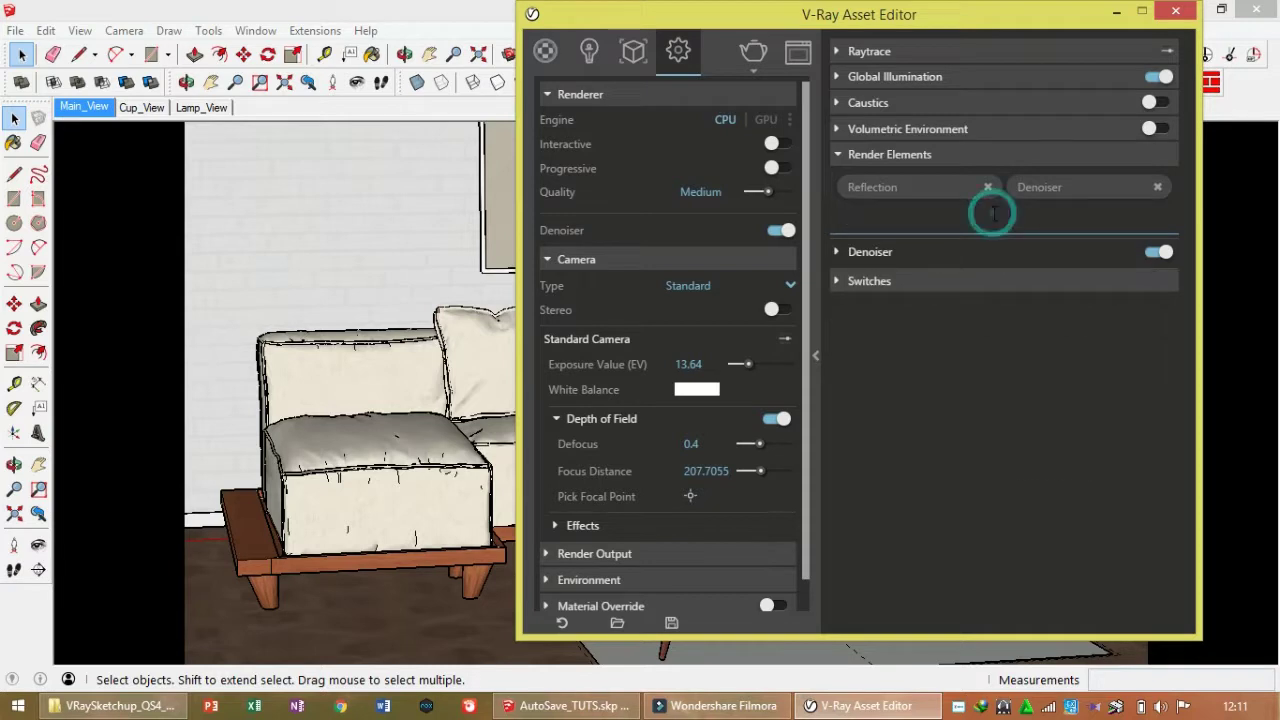
pyautogui.click(1054, 218)
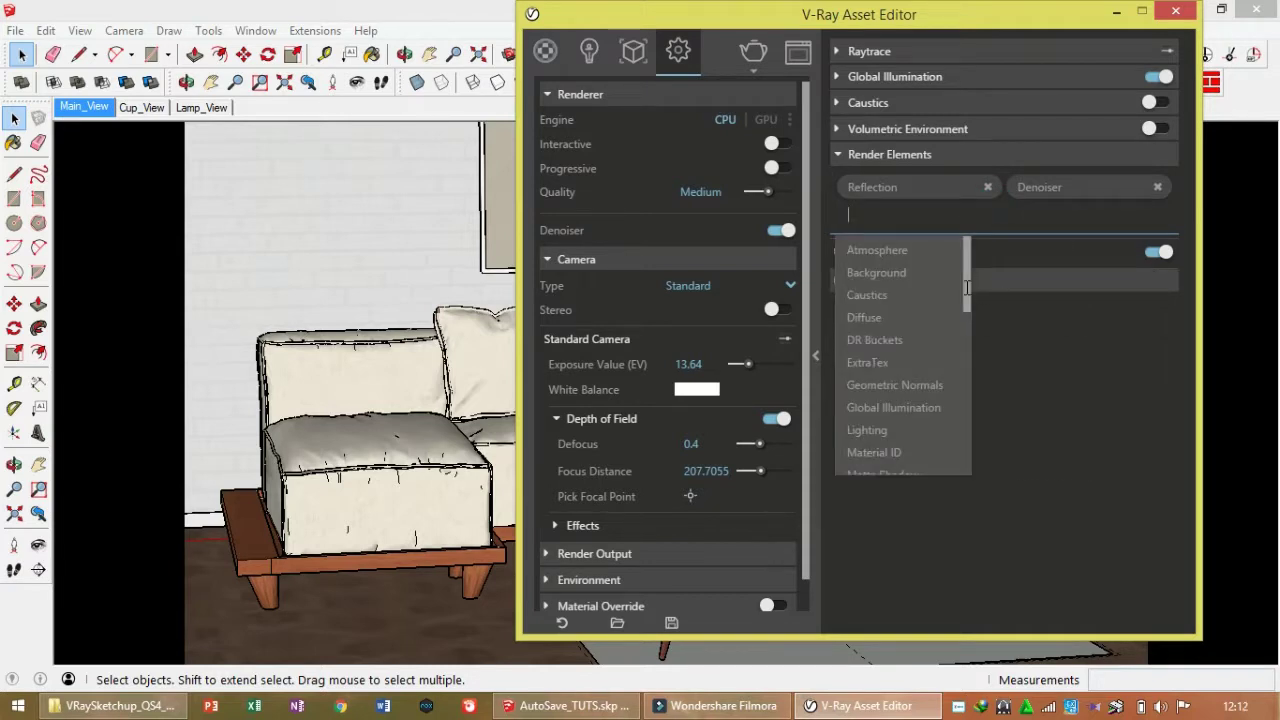
pyautogui.moveTo(966, 280); pyautogui.dragTo(923, 476)
pyautogui.click(890, 461)
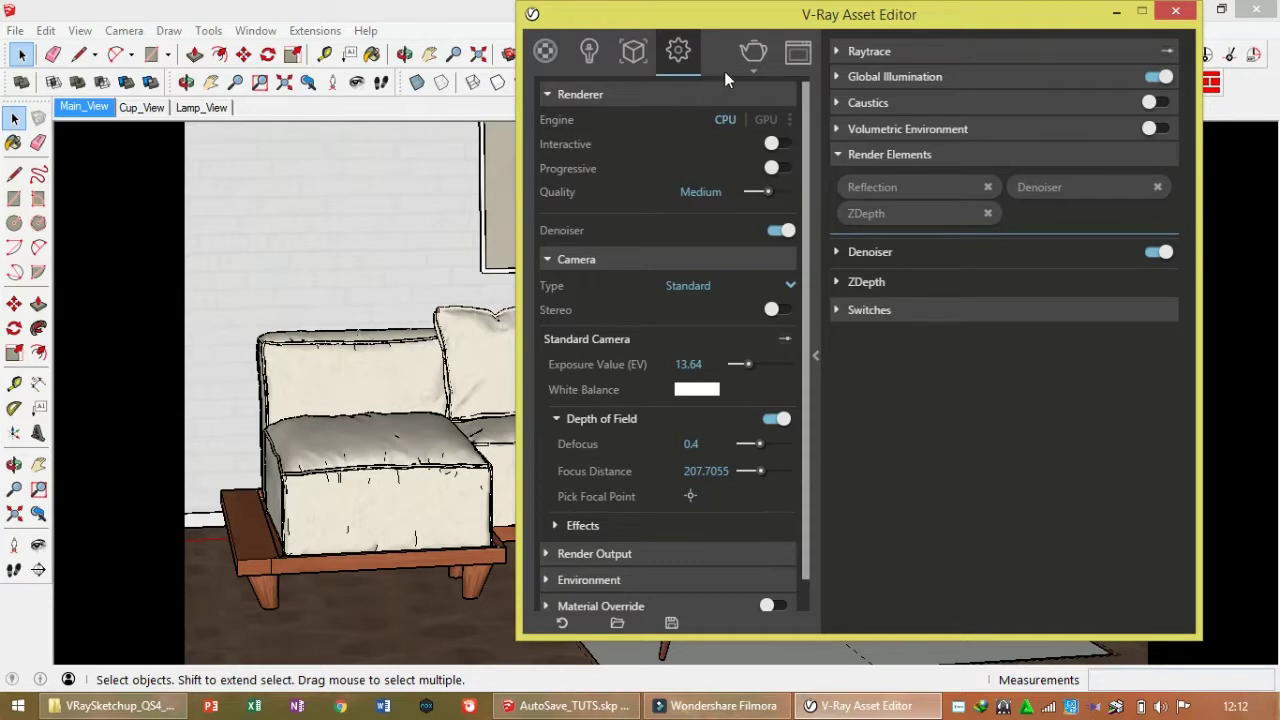
# Step: Check the Render Output dimensions, then render the scene with V-Ray at 1000 x 563
pyautogui.click(711, 259)
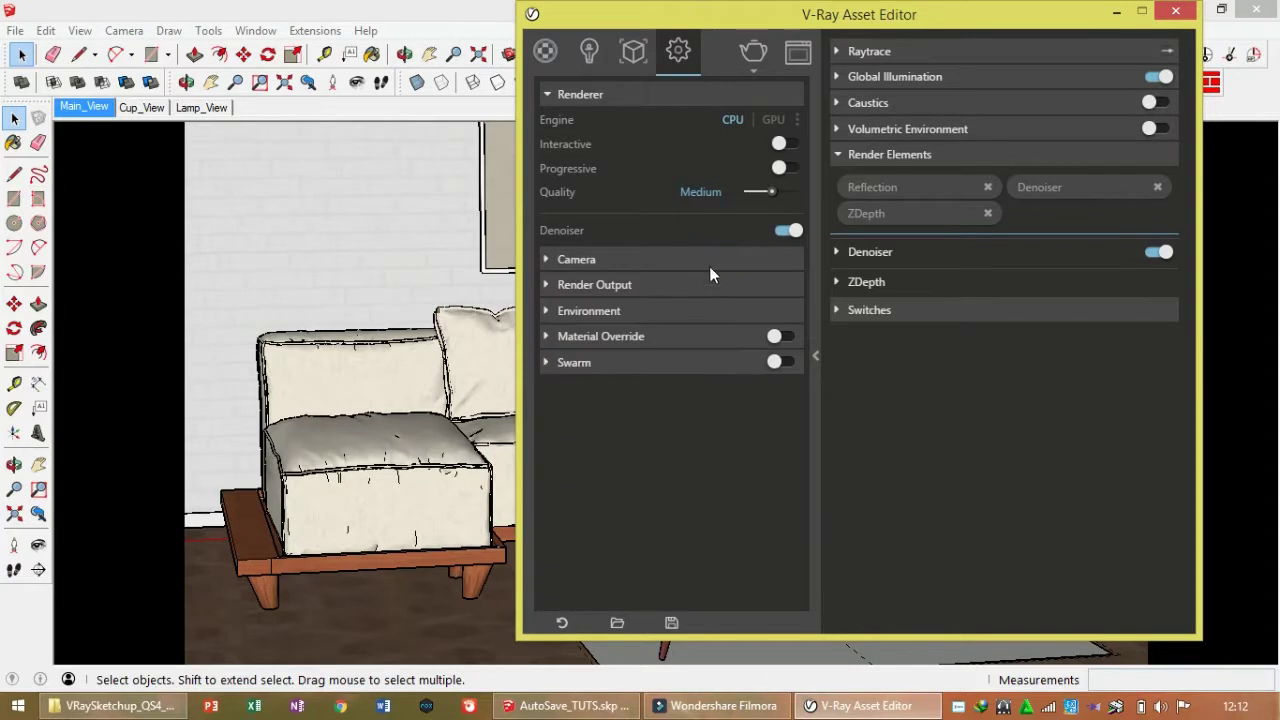
pyautogui.click(707, 285)
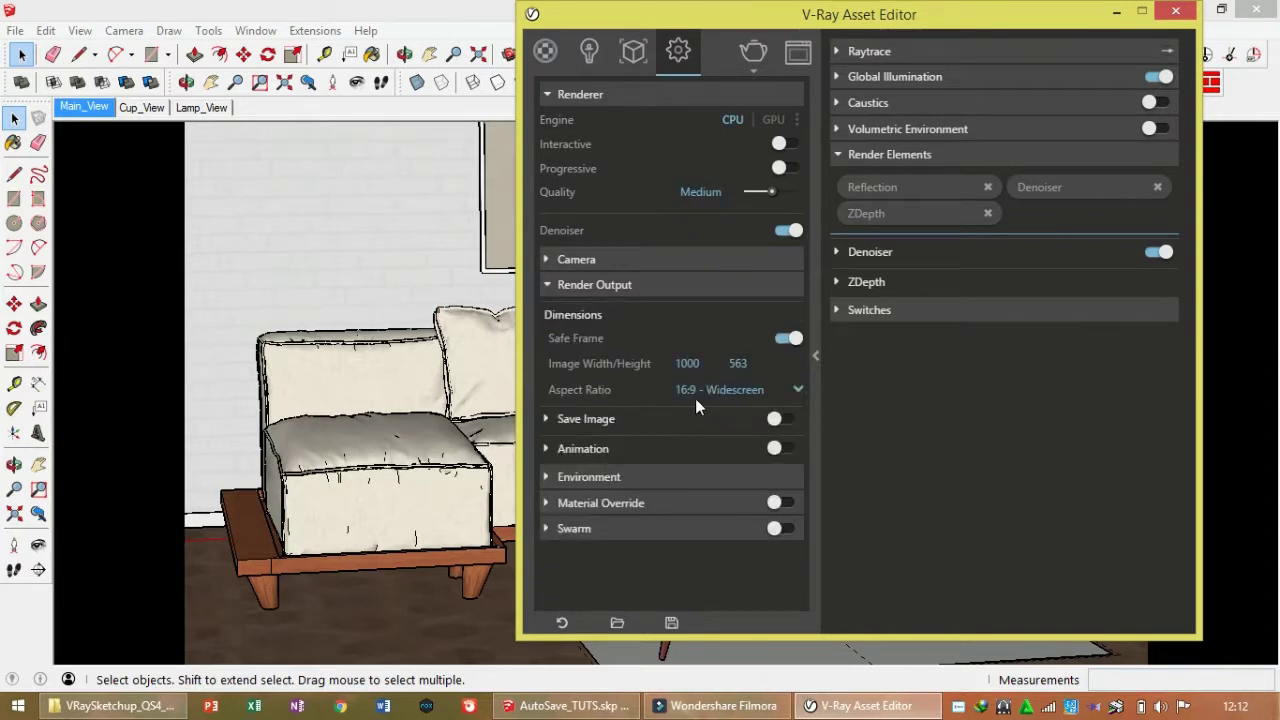
pyautogui.click(725, 286)
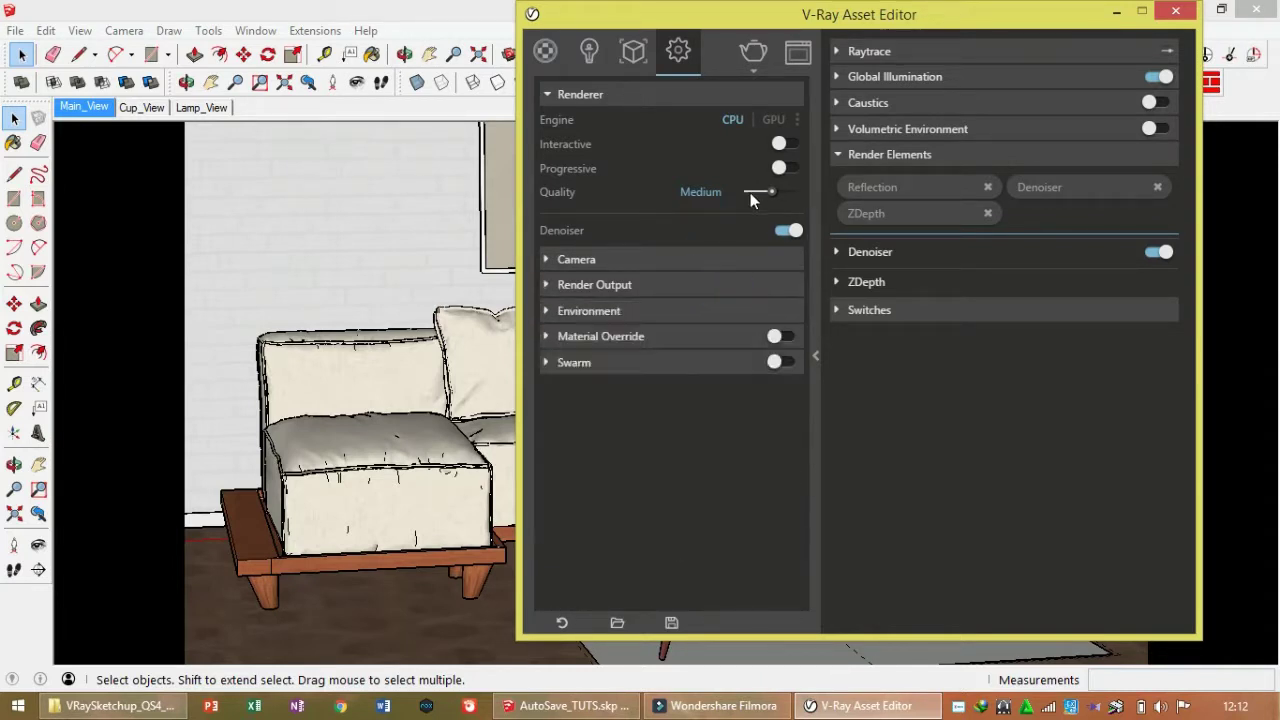
pyautogui.click(761, 72)
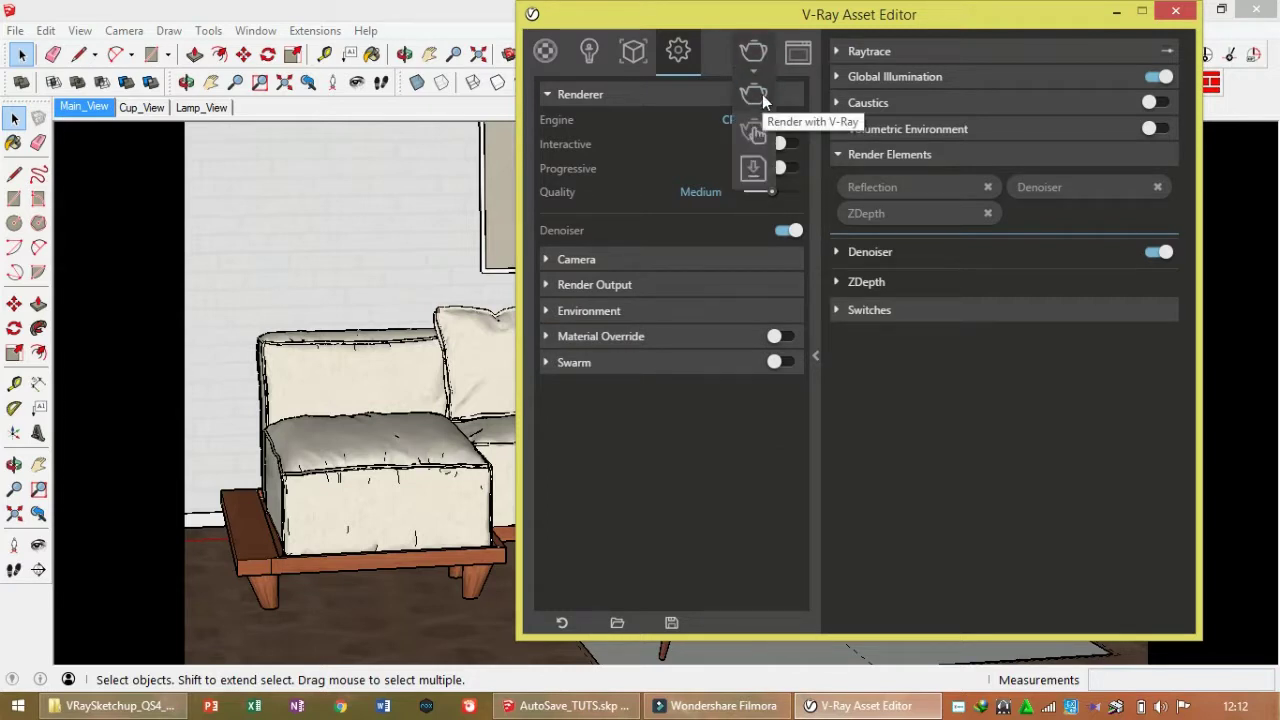
pyautogui.click(762, 96)
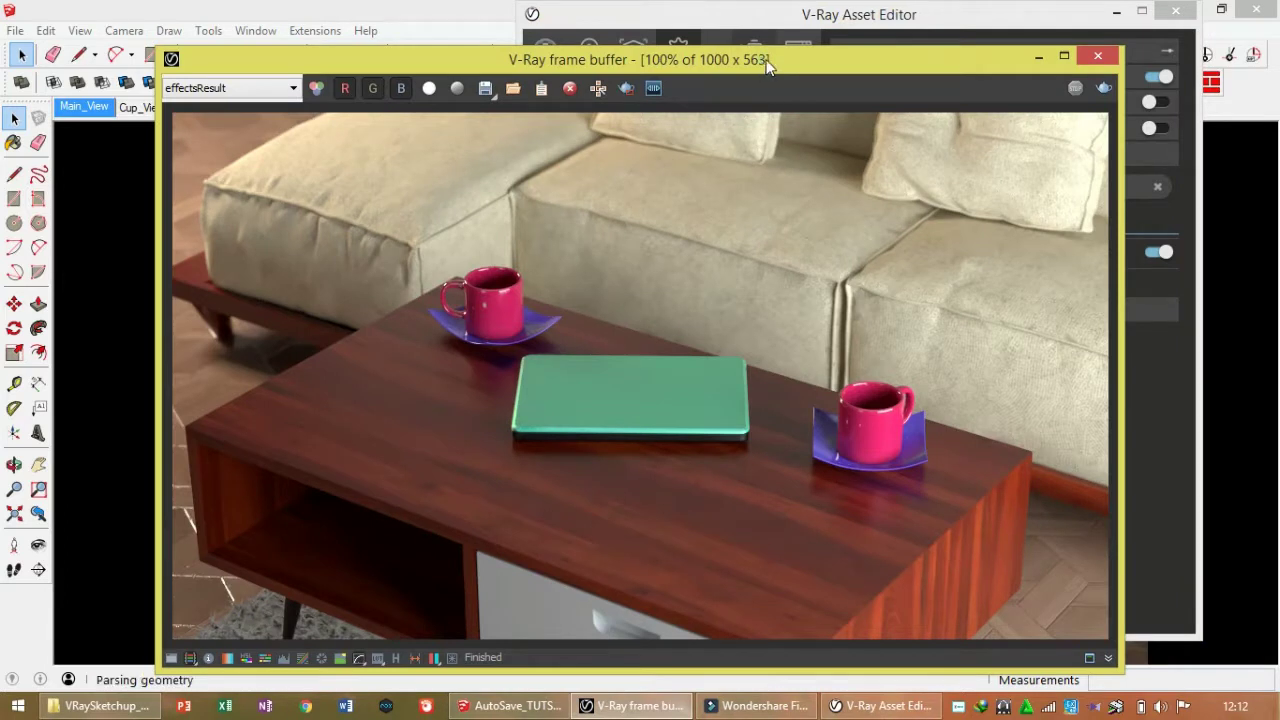
# Step: Shift the V-Ray frame buffer window slightly to view the finished render
pyautogui.moveTo(761, 59); pyautogui.dragTo(777, 39)
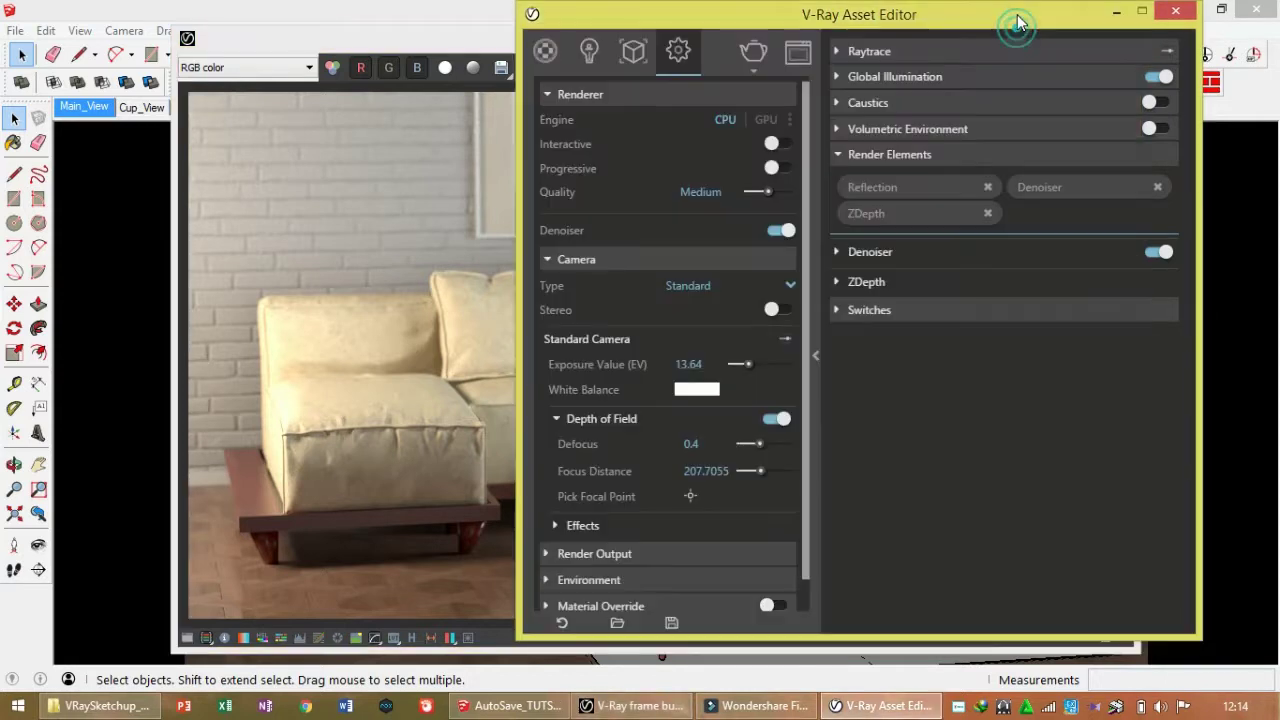
# Step: Bring the render settings forward and move the window around to compare with the render
pyautogui.click(1025, 22)
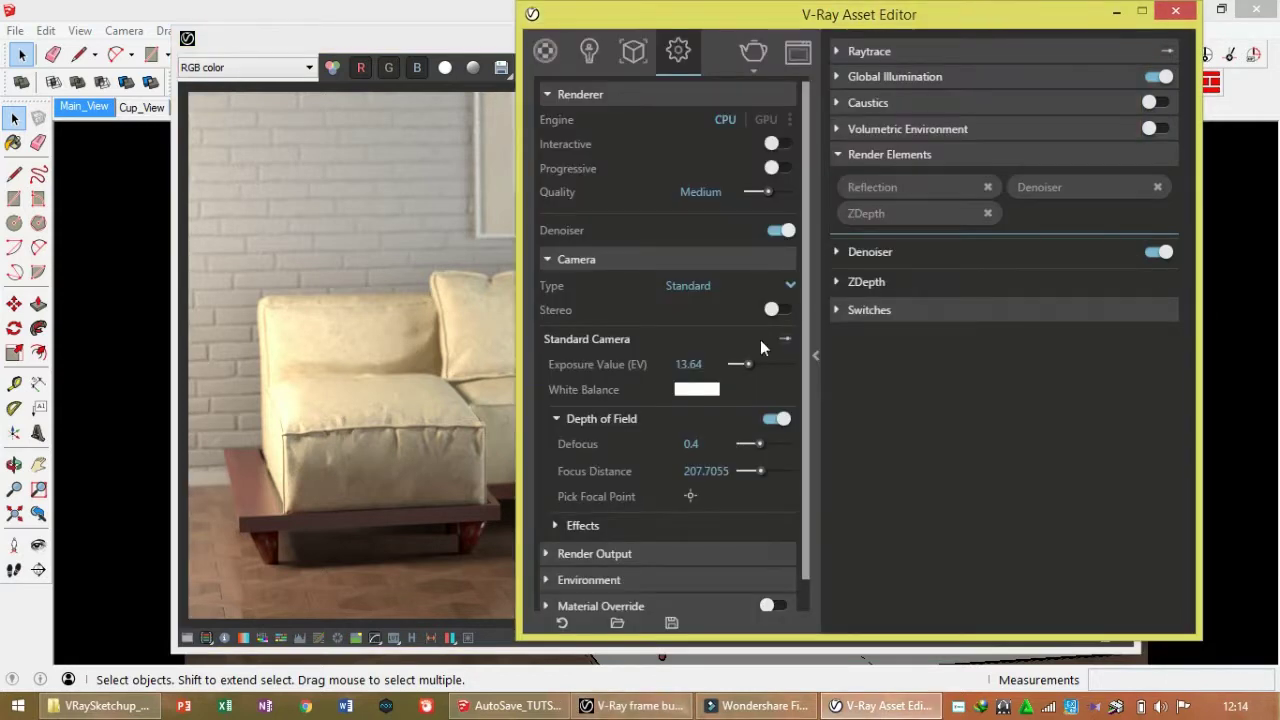
pyautogui.click(693, 442)
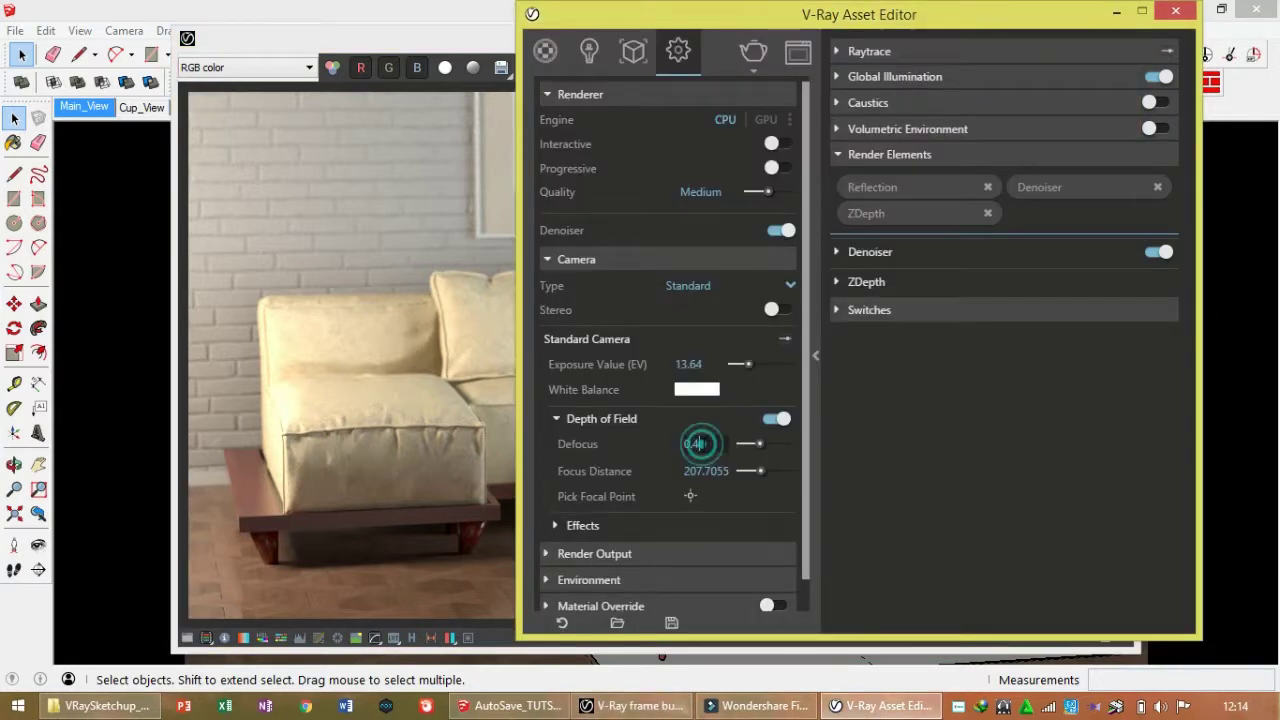
pyautogui.click(650, 445)
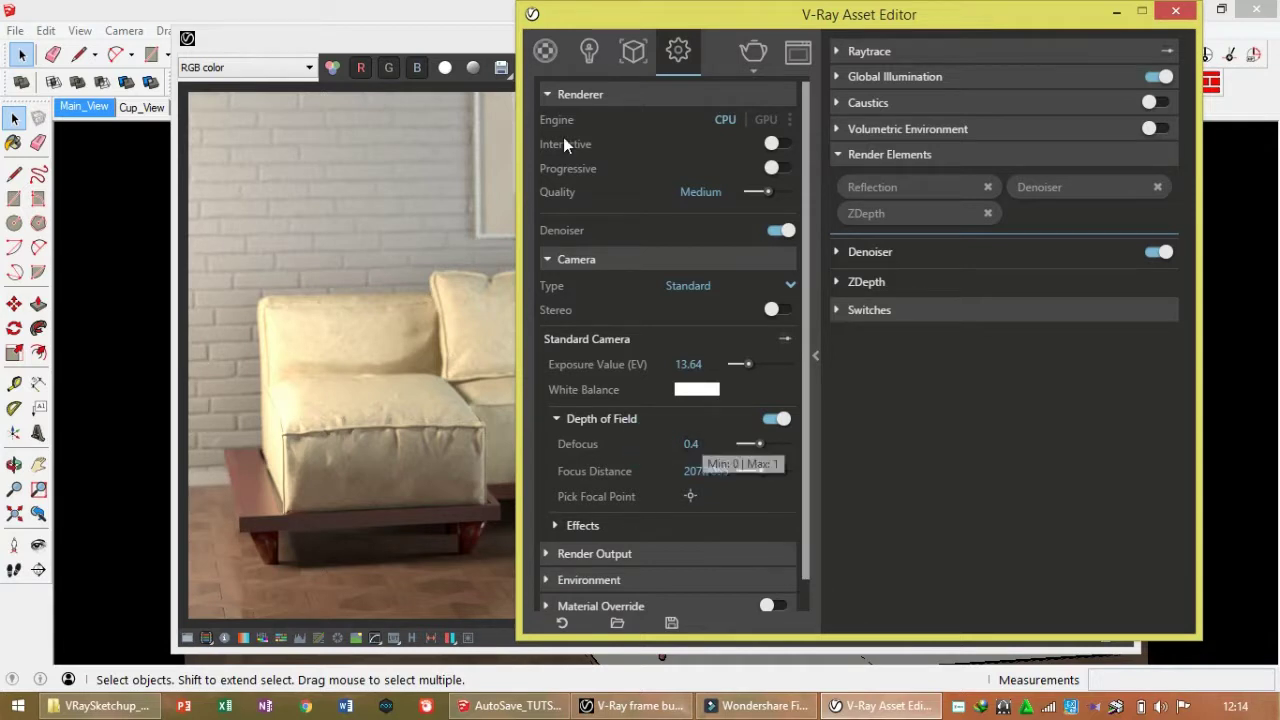
pyautogui.moveTo(630, 22); pyautogui.dragTo(940, 81)
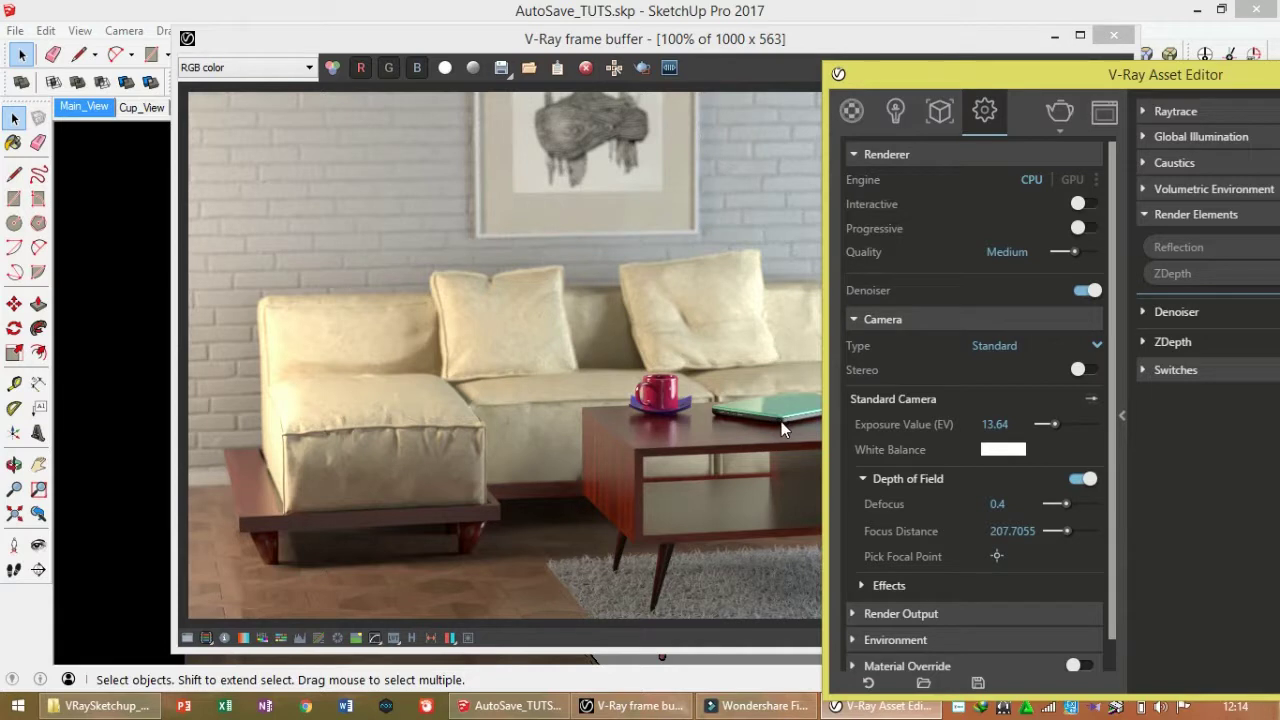
pyautogui.moveTo(912, 81); pyautogui.dragTo(88, 70)
pyautogui.moveTo(388, 71); pyautogui.dragTo(854, 36)
# Step: Change the depth-of-field Defocus value from 0.4 to 0.2
pyautogui.click(660, 457)
pyautogui.press('BackSpace')
pyautogui.write('2')
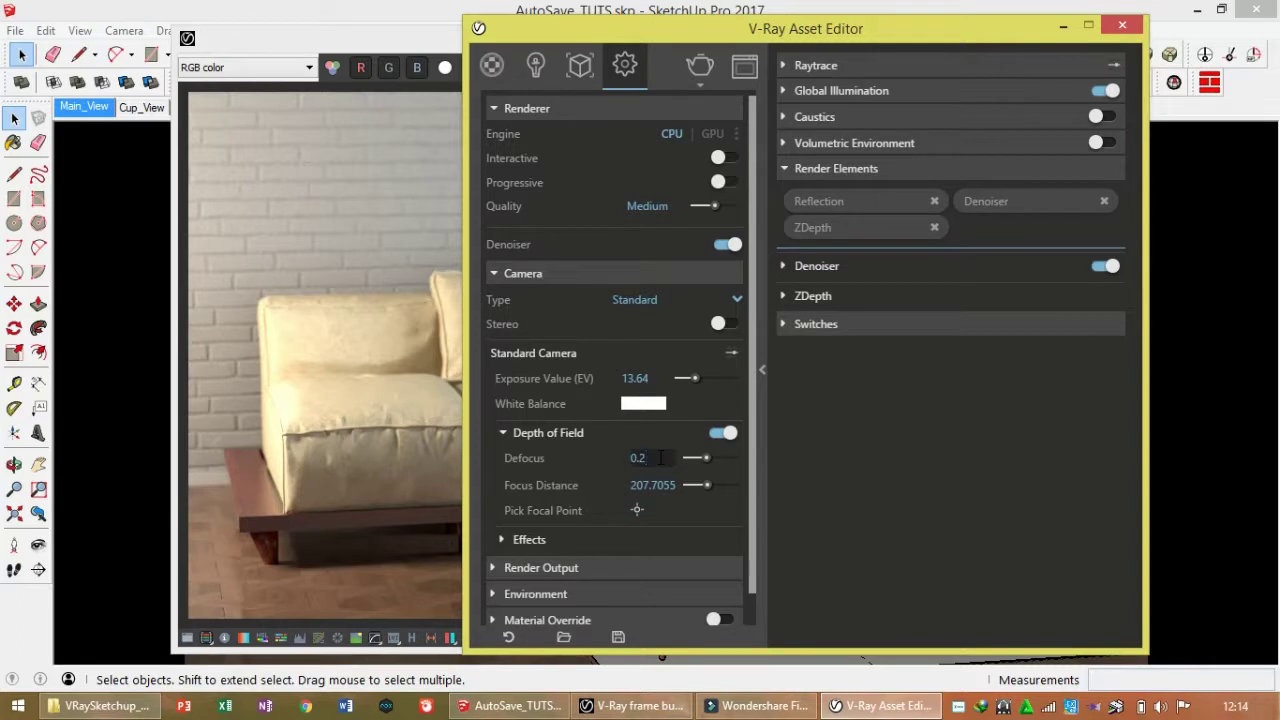
pyautogui.press('Return')
pyautogui.click(695, 89)
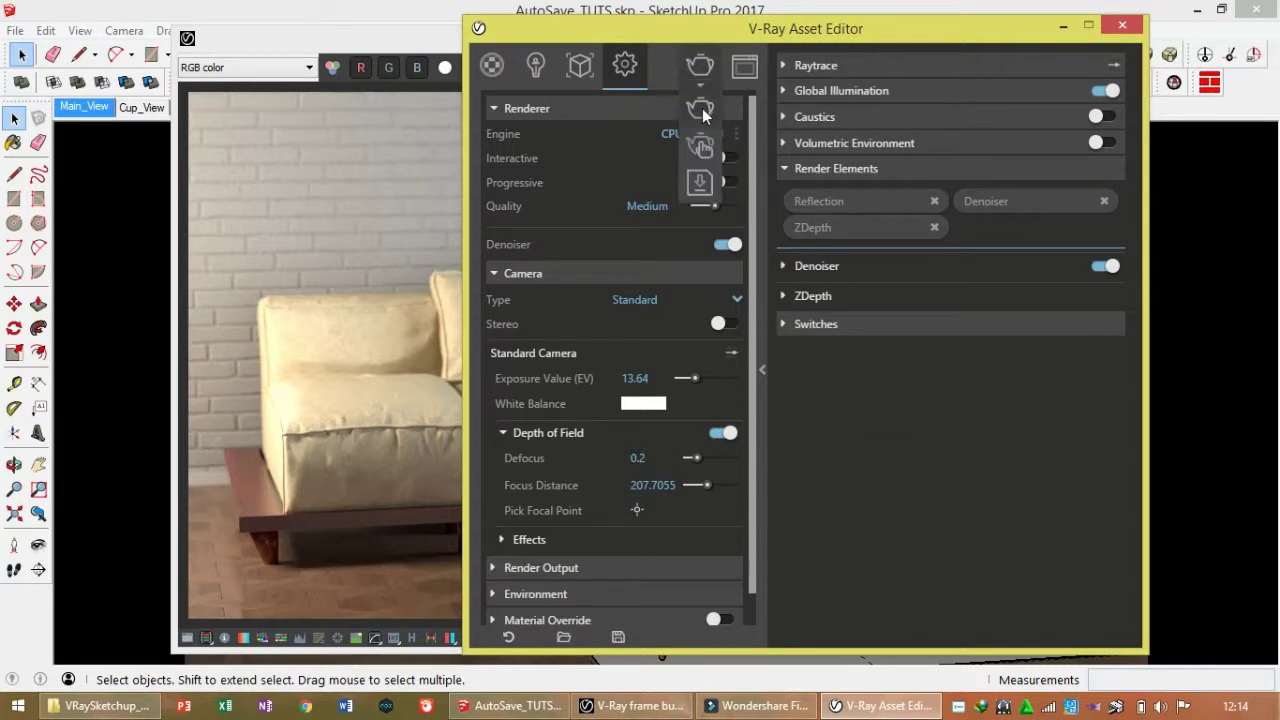
# Step: Re-render the living room with V-Ray using the 0.2 Defocus
pyautogui.click(702, 110)
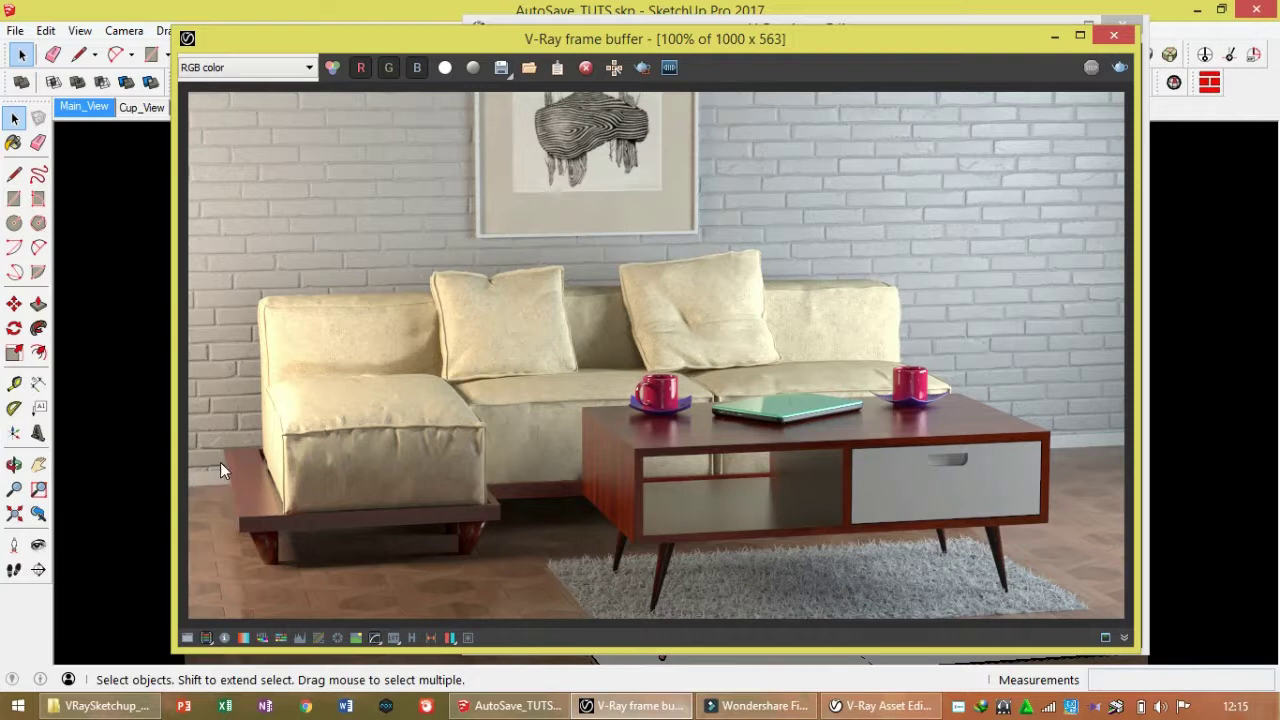
pyautogui.moveTo(624, 43)
pyautogui.mouseDown()
pyautogui.moveTo(698, 42)
pyautogui.moveTo(653, 20)
pyautogui.moveTo(650, 30)
pyautogui.mouseUp()
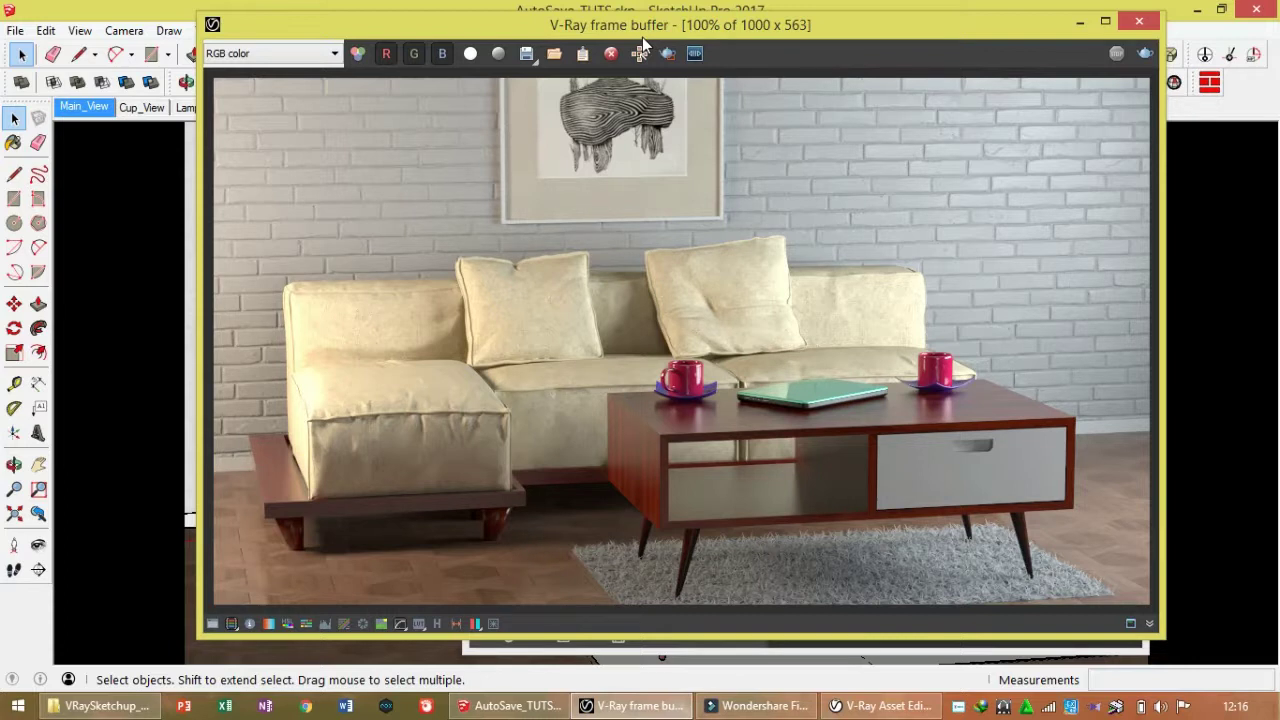
# Step: Enable Exposure color correction in the frame buffer and lower Highlight Burn to 0.65
pyautogui.click(212, 623)
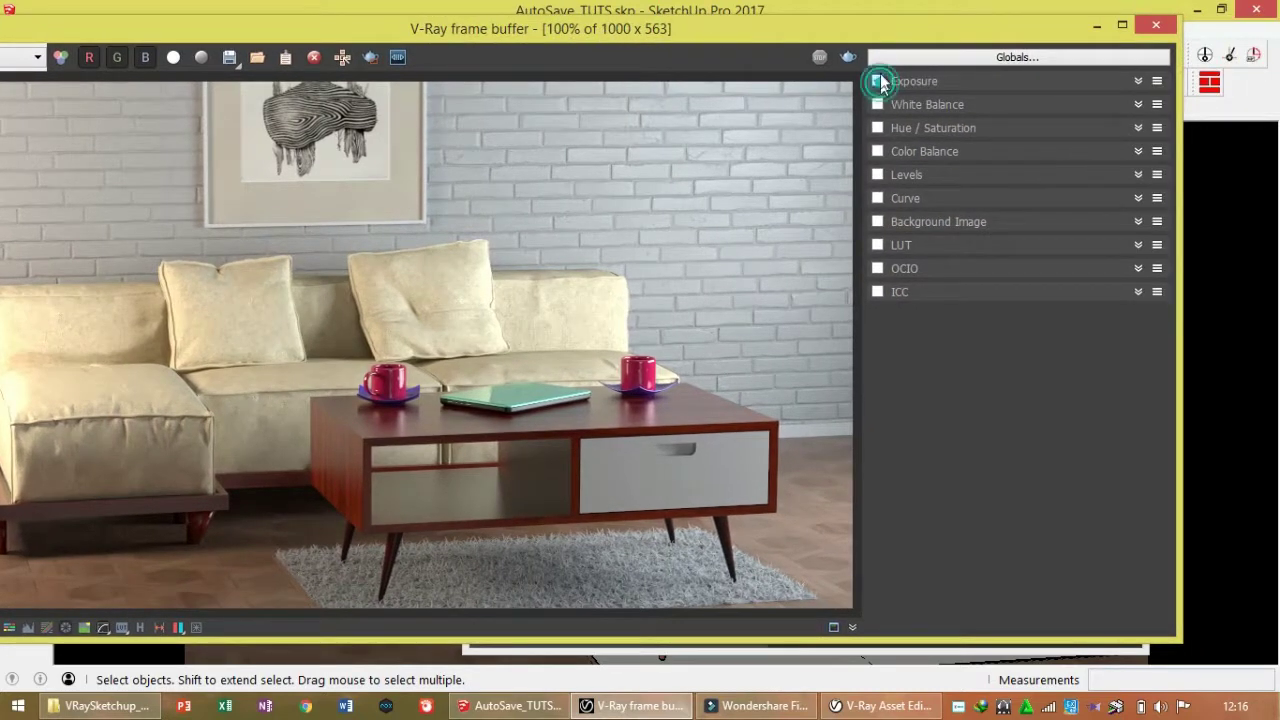
pyautogui.click(877, 81)
pyautogui.click(880, 47)
pyautogui.click(1022, 72)
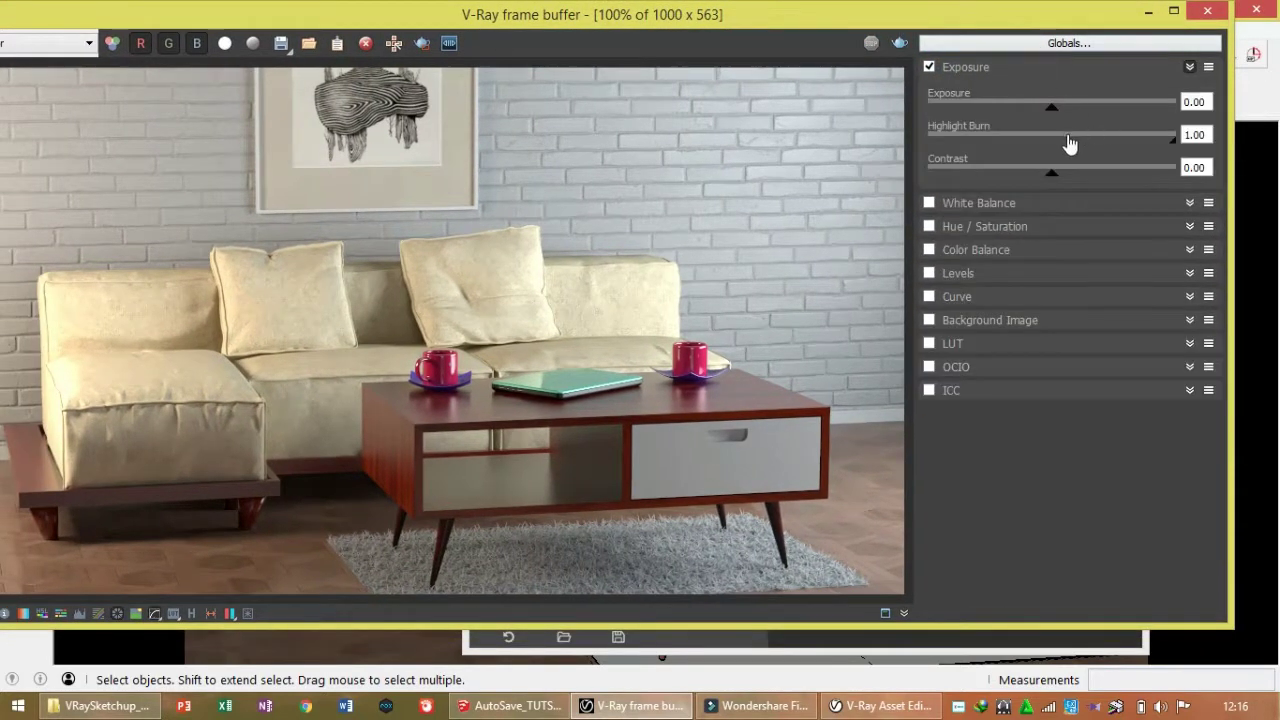
pyautogui.click(1135, 138)
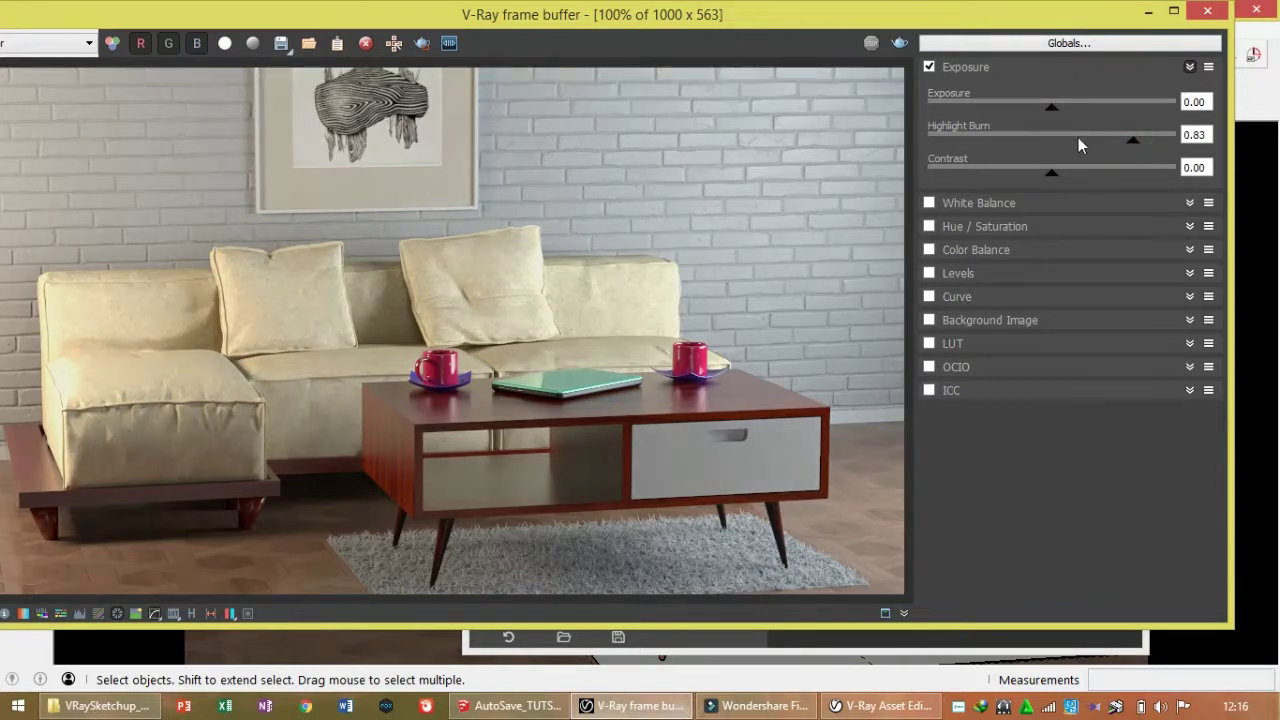
pyautogui.click(1086, 140)
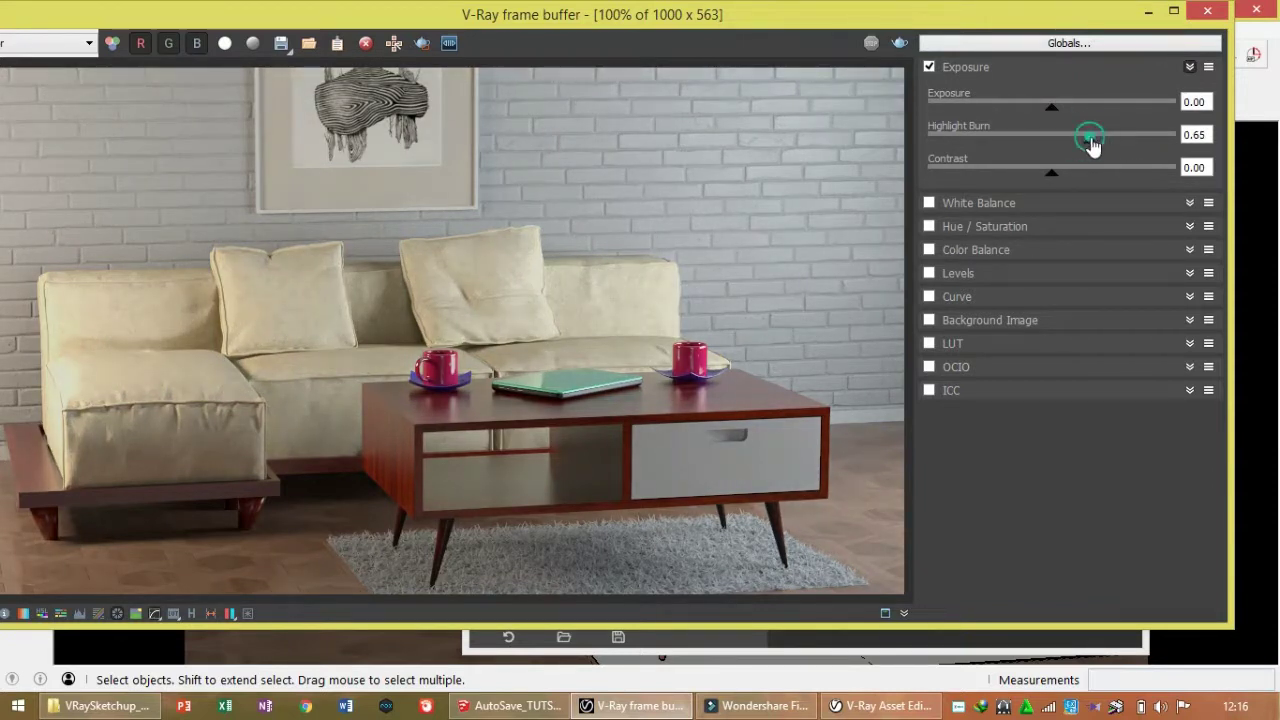
# Step: Enable White Balance correction with a temperature of 5377
pyautogui.moveTo(1049, 14); pyautogui.dragTo(1073, 14)
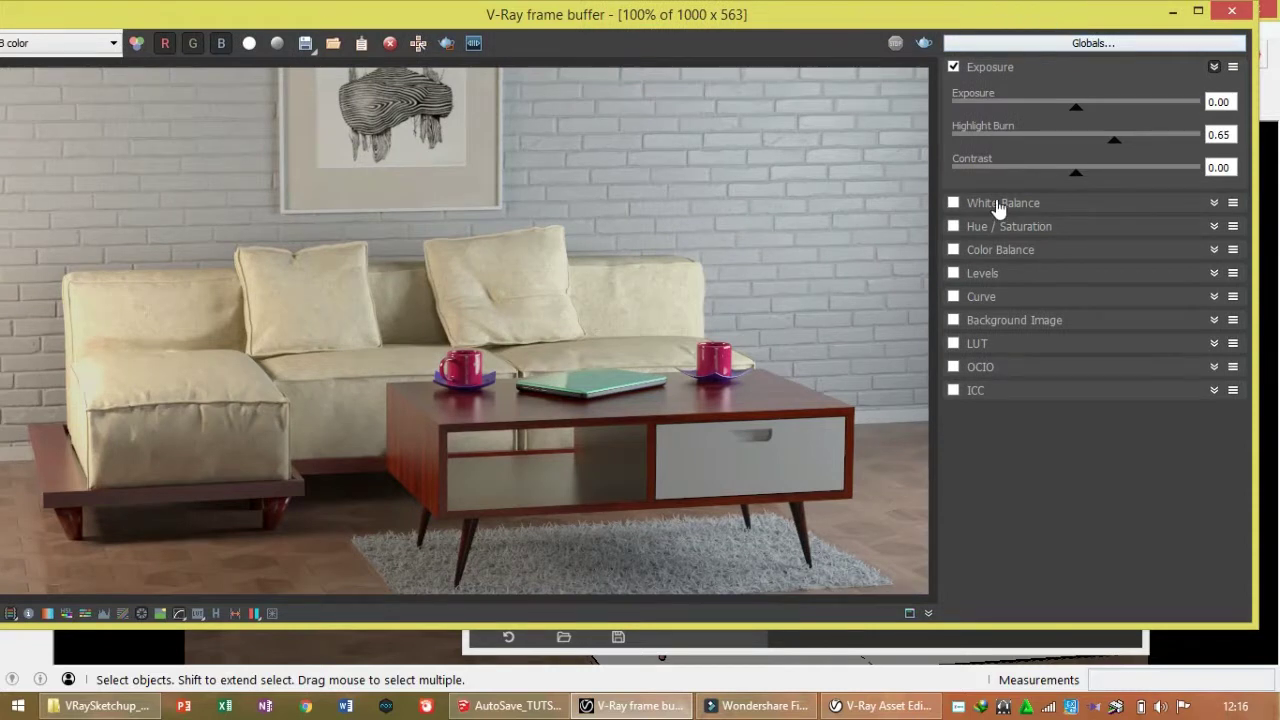
pyautogui.click(954, 203)
pyautogui.moveTo(1073, 246)
pyautogui.mouseDown()
pyautogui.moveTo(1088, 250)
pyautogui.moveTo(1039, 255)
pyautogui.mouseUp()
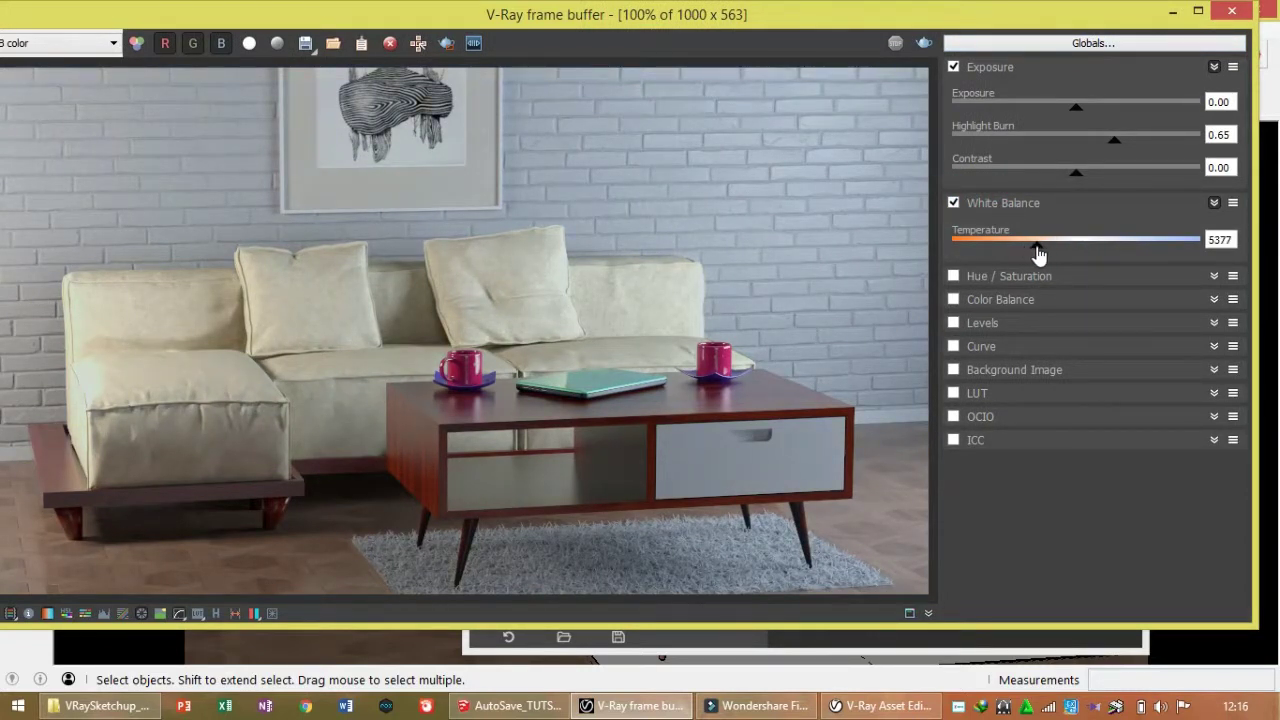
pyautogui.moveTo(951, 19); pyautogui.dragTo(978, 19)
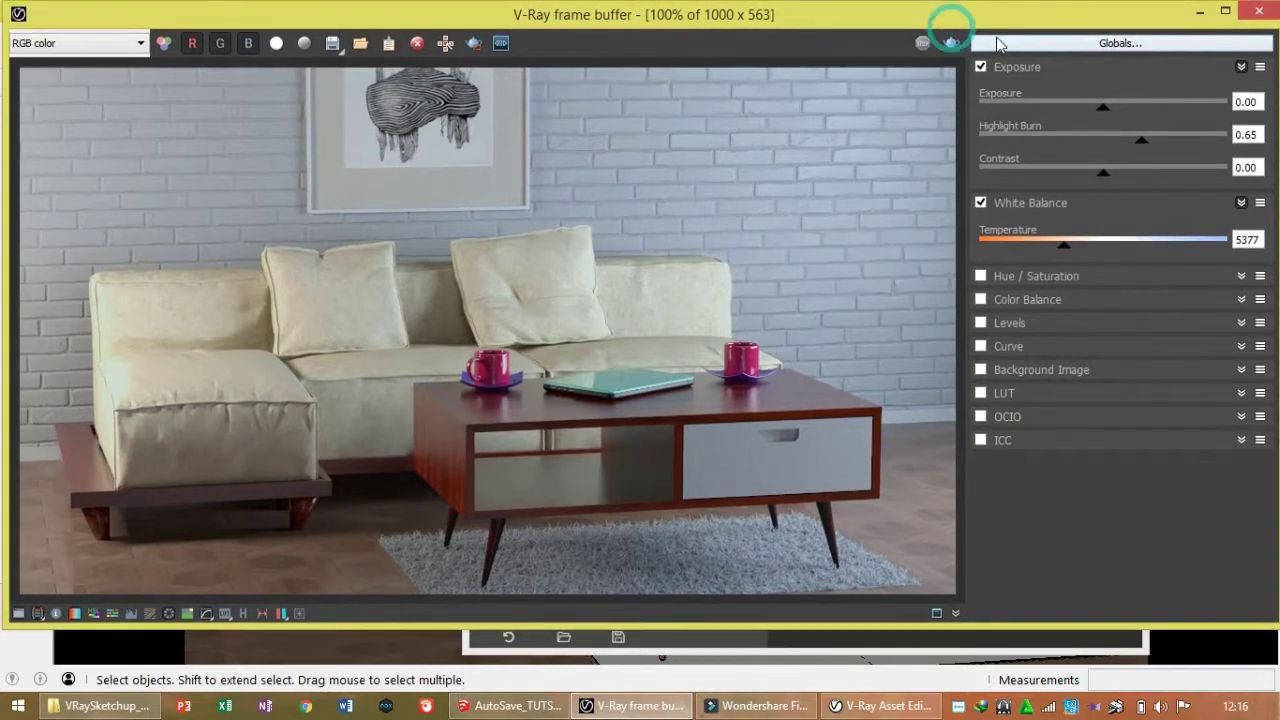
# Step: Enable Hue / Saturation with Hue -25.13 for a pinker tint, then hide the Color Corrections panel
pyautogui.click(981, 276)
pyautogui.moveTo(1104, 331); pyautogui.dragTo(1088, 328)
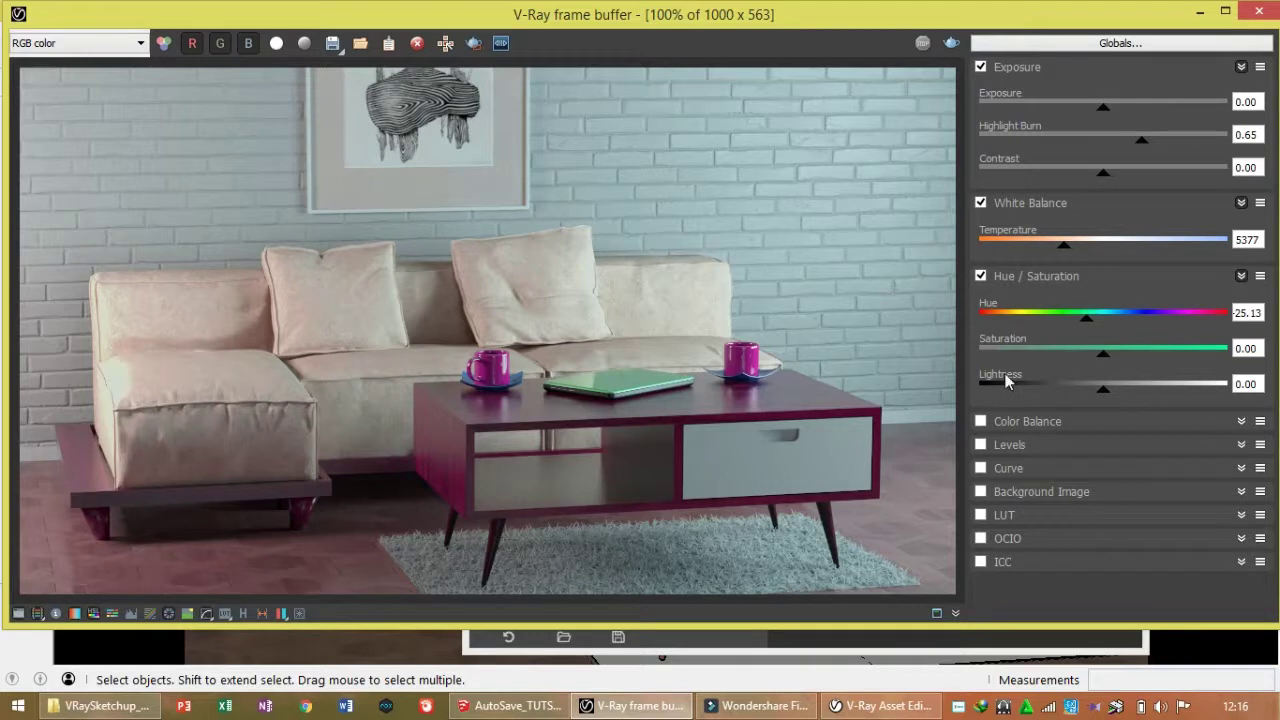
pyautogui.moveTo(864, 20); pyautogui.dragTo(873, 15)
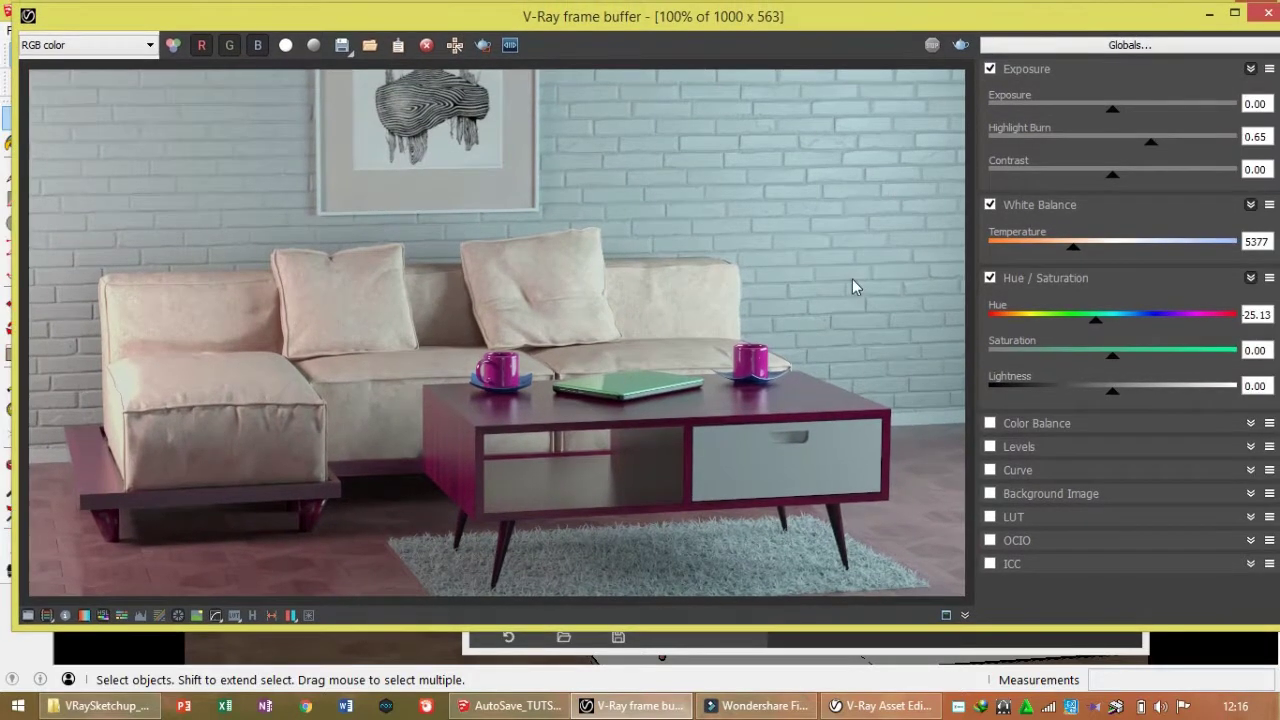
pyautogui.click(28, 615)
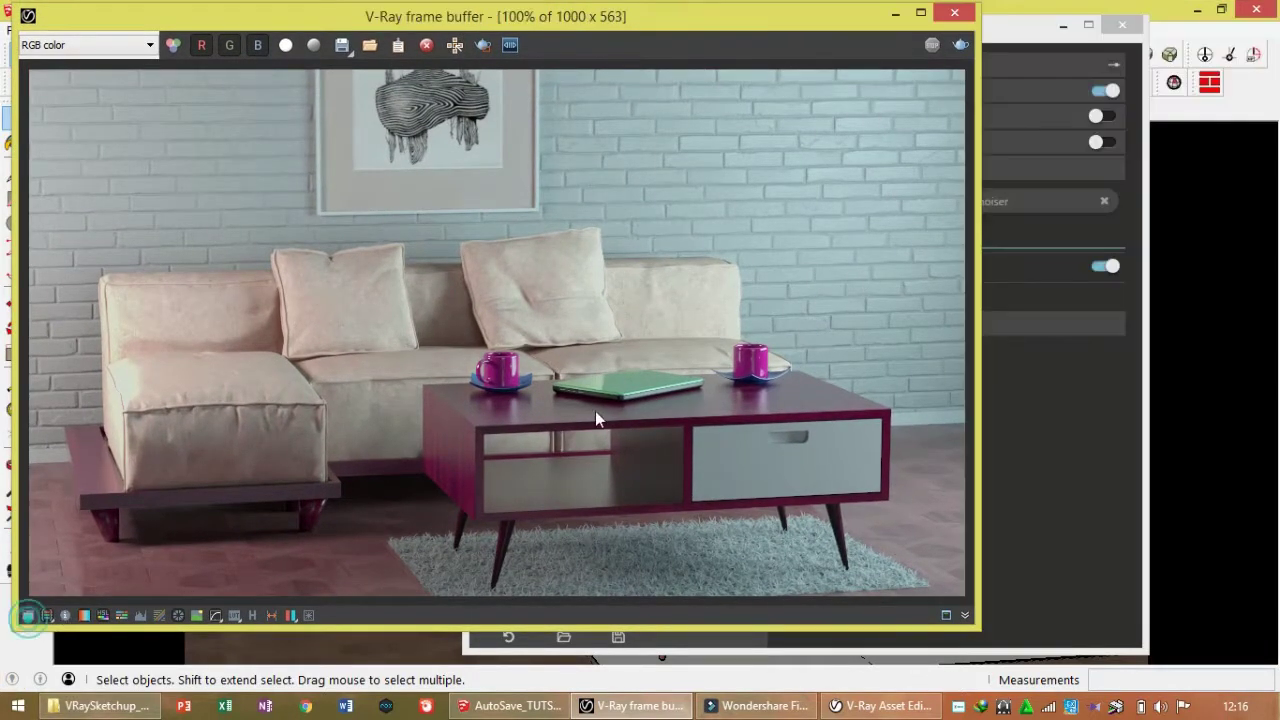
pyautogui.moveTo(594, 19); pyautogui.dragTo(685, 24)
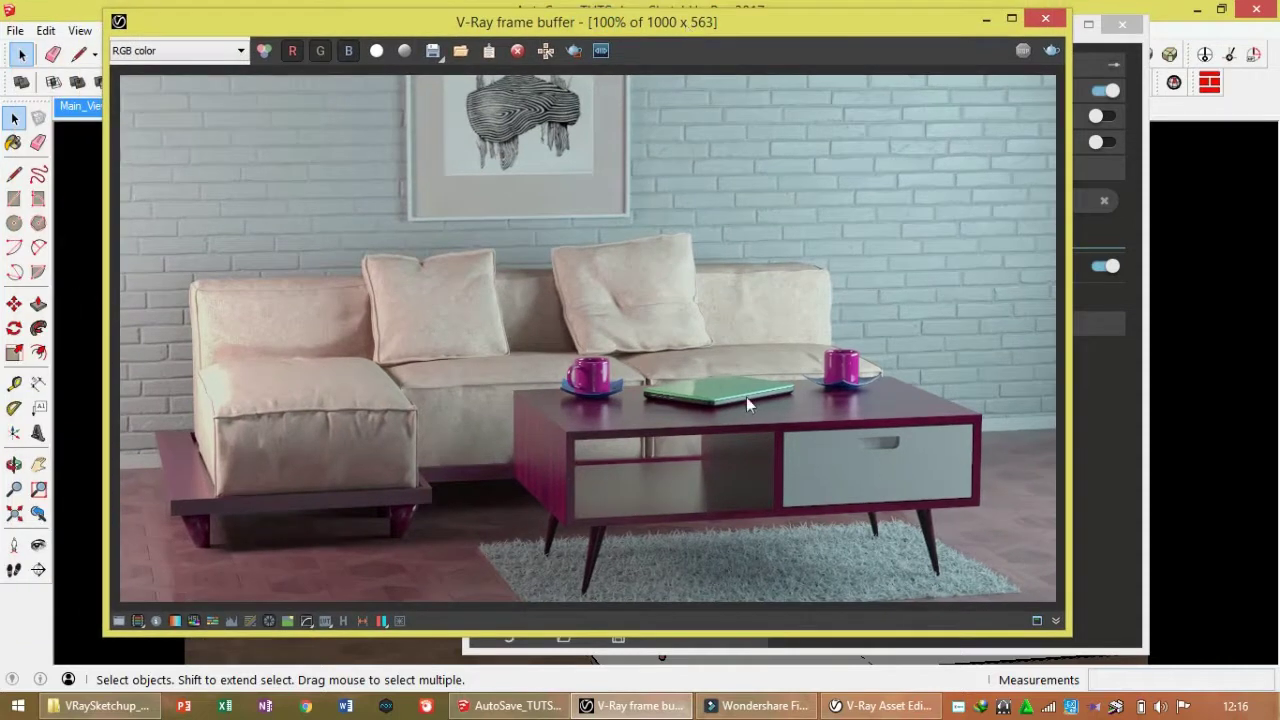